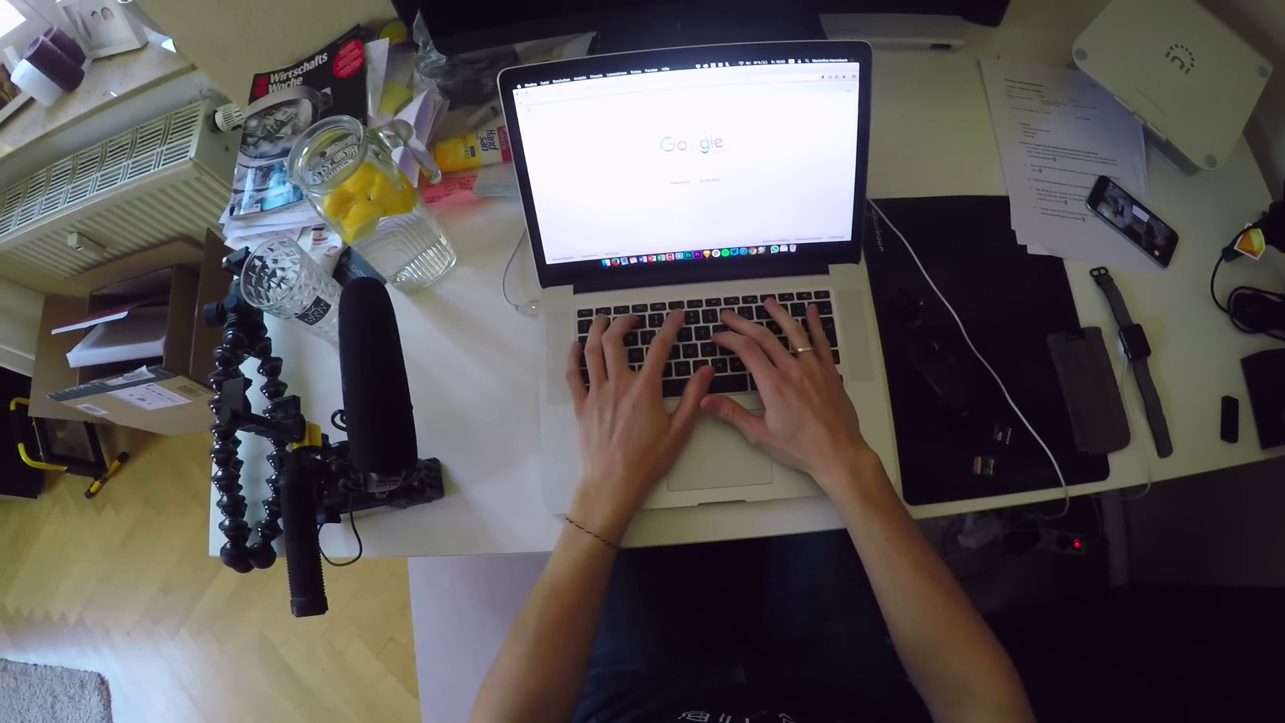
- Load the InVision blog post 'Prototyping in Sketch is here' in Chrome
key(Return)
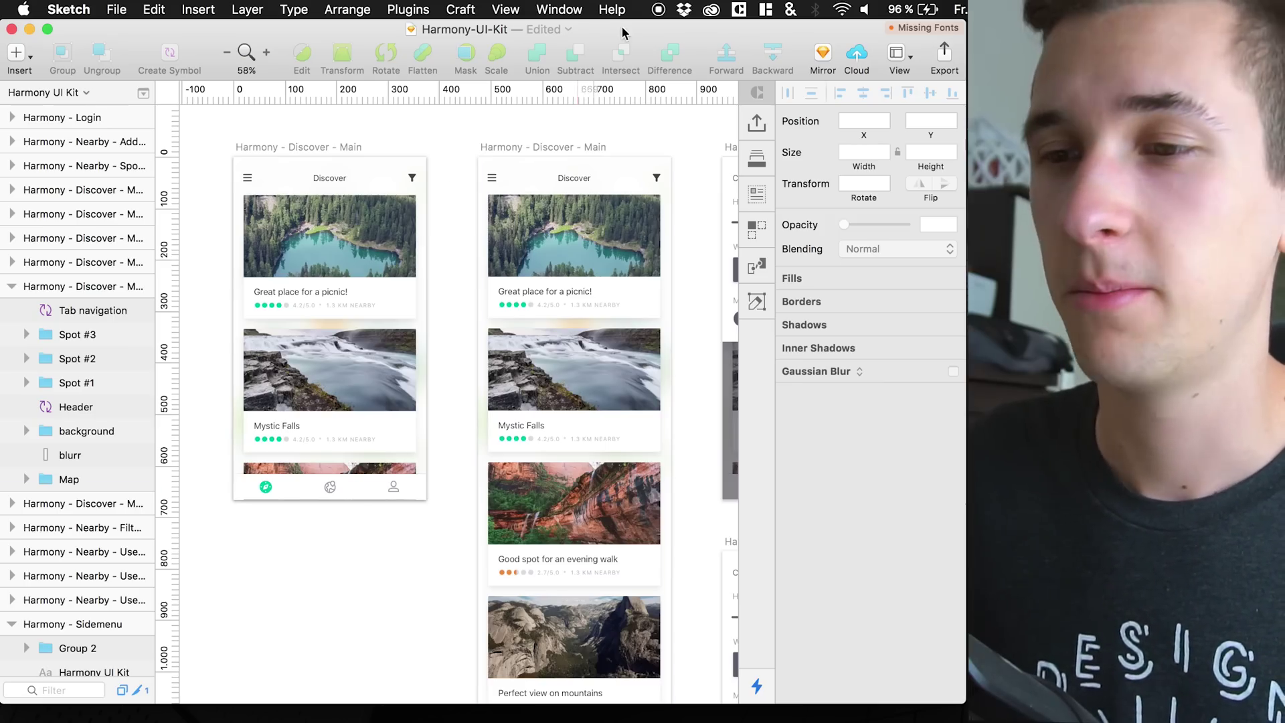
- Check the Craft Manager, turn on Prototype mode, and select the first Discover screen's header
click(739, 9)
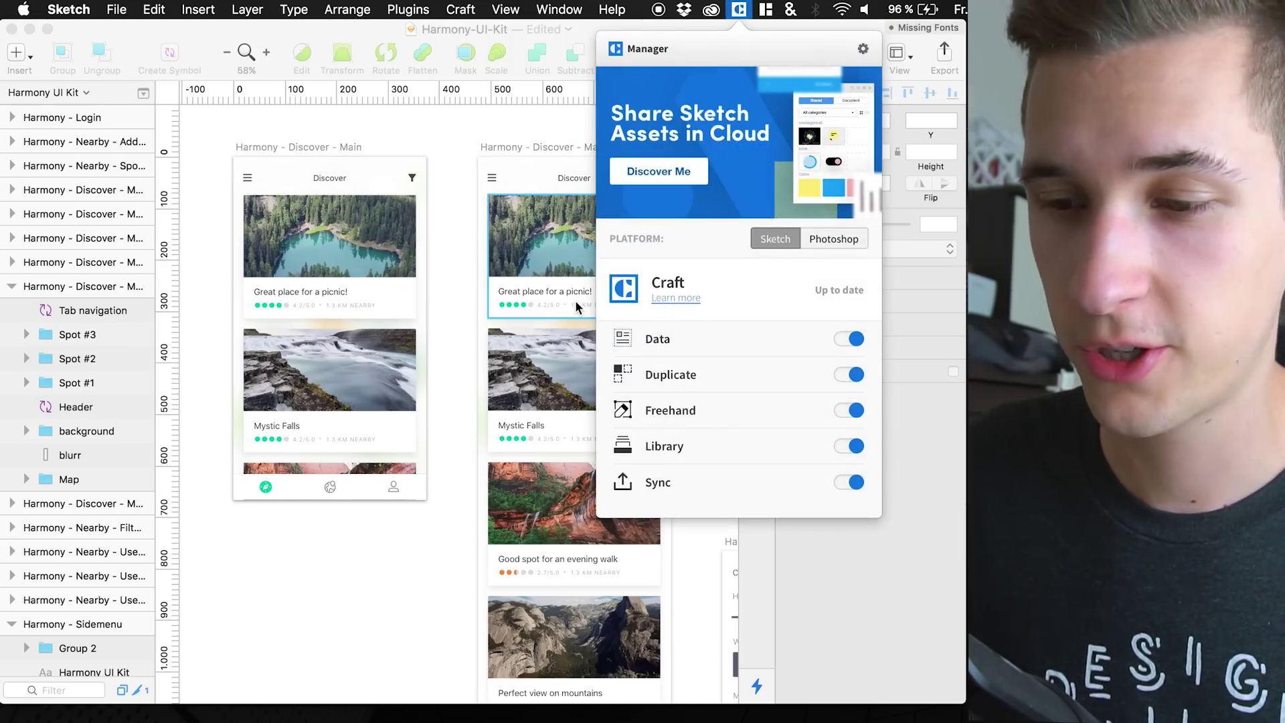
click(459, 356)
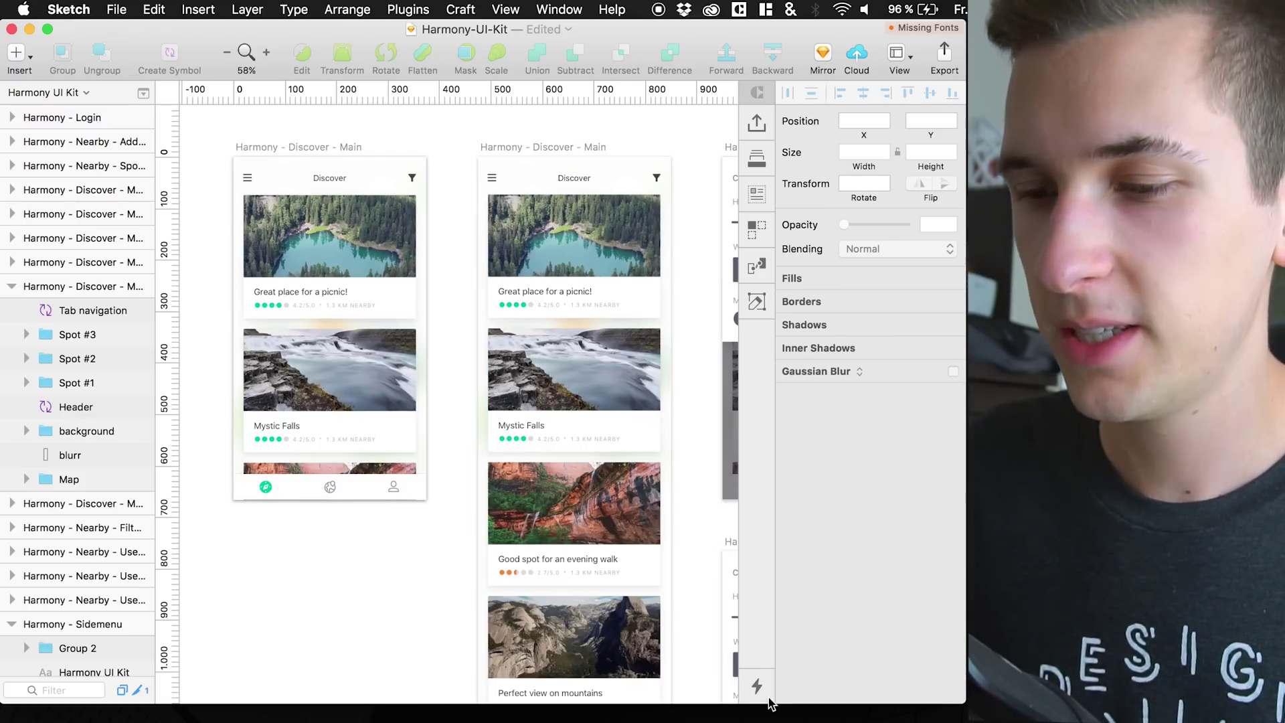
click(759, 687)
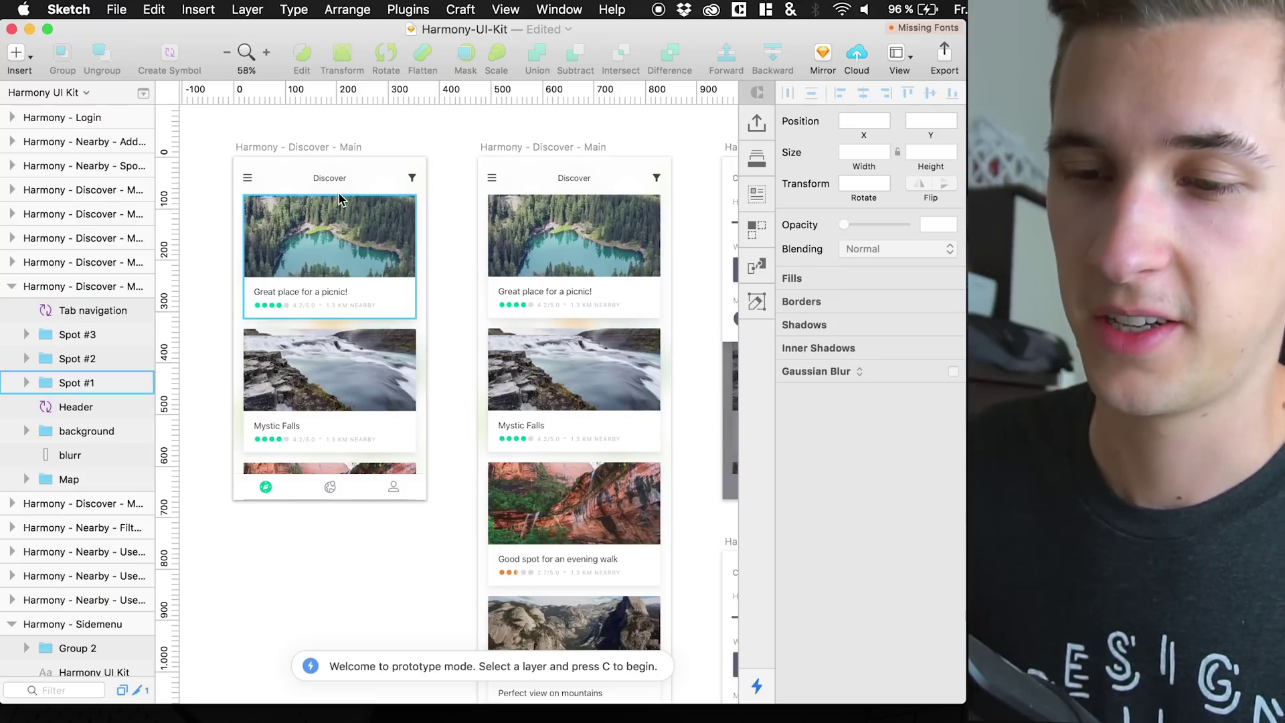
click(328, 167)
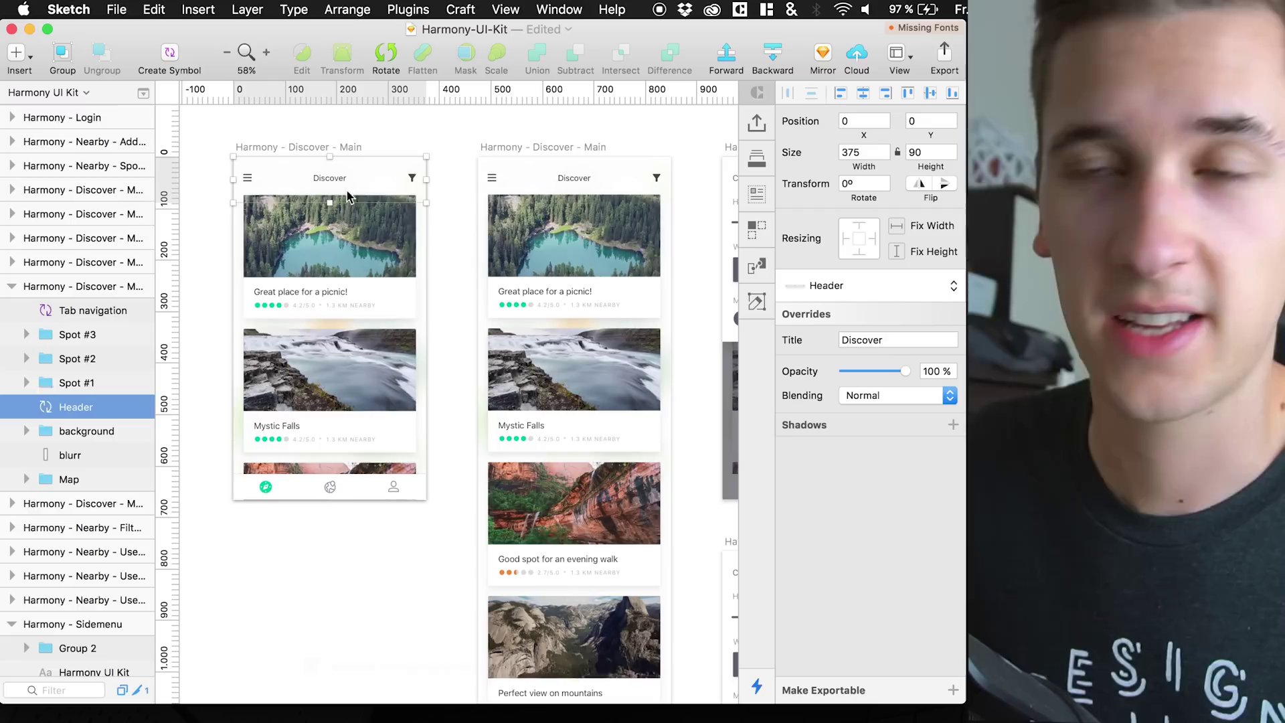
- Select the first Discover screen's Header layer and start a prototype link from it
double_click(88, 409)
double_click(300, 180)
click(264, 137)
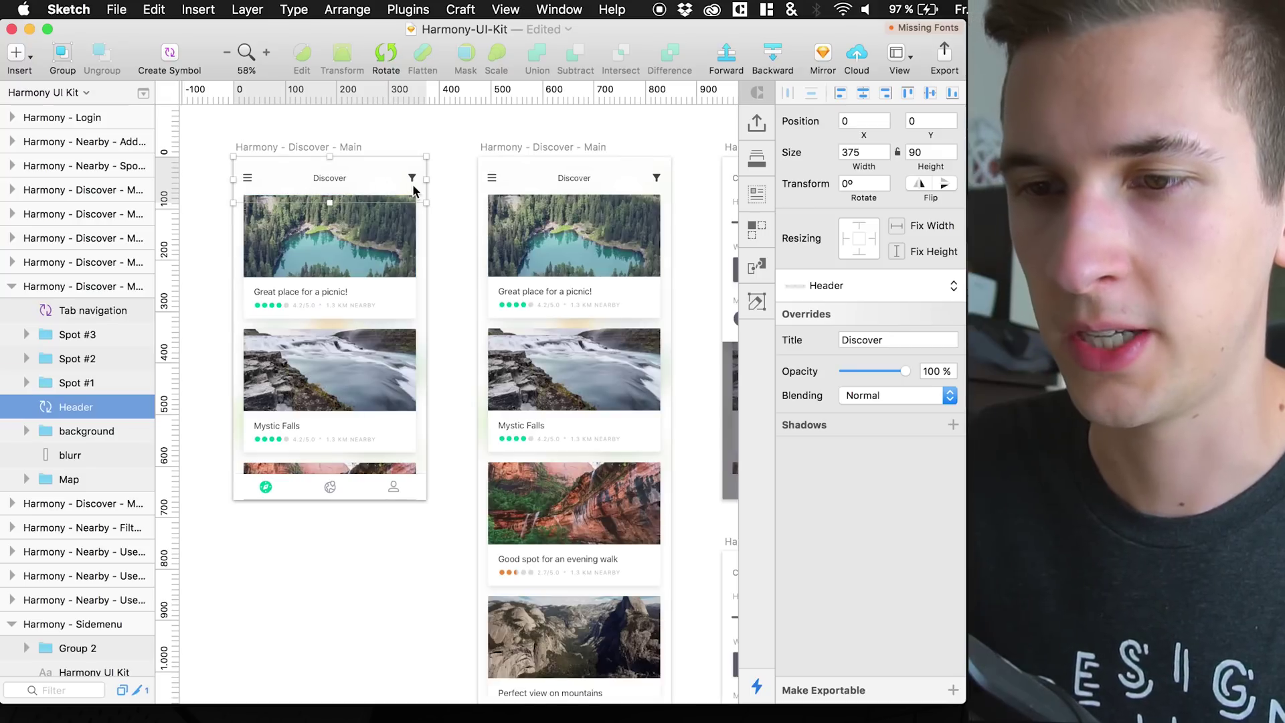
scroll(411, 192, right, 2)
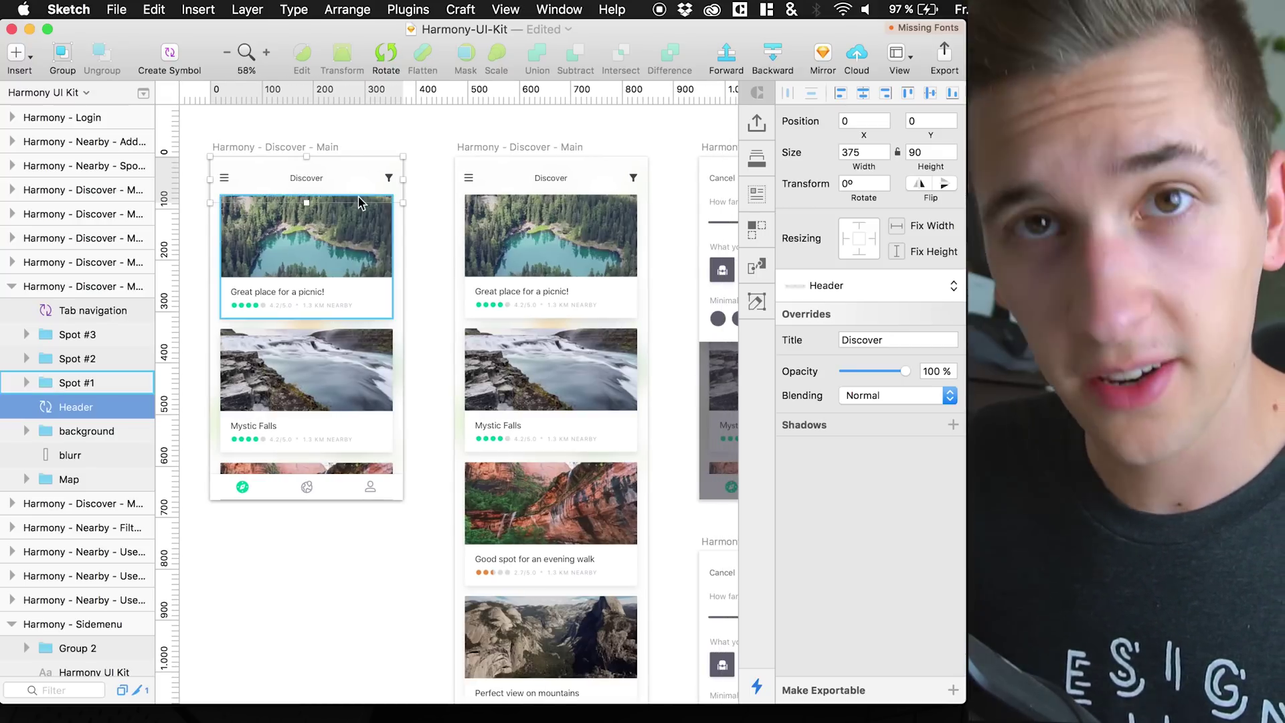
key(w)
scroll(467, 212, right, 2)
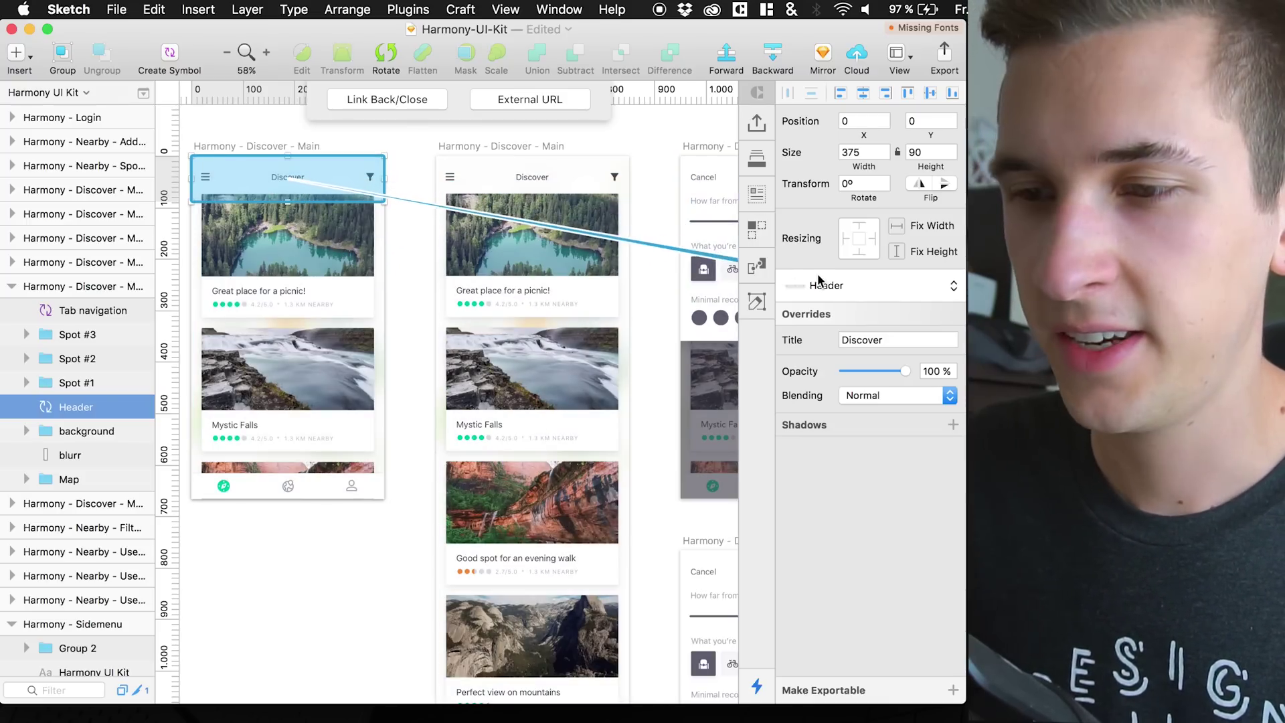
scroll(712, 214, right, 1)
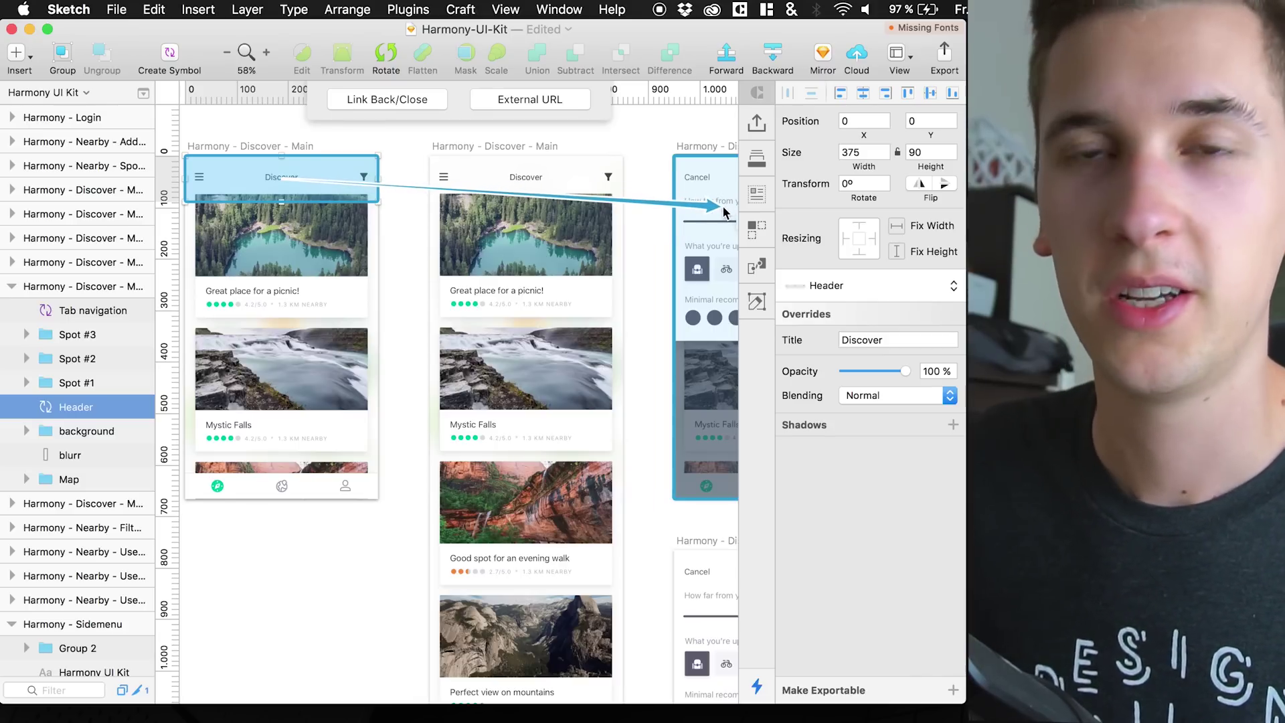
- Target the Filters artboard as a screen link with the Click gesture and add the link
click(724, 214)
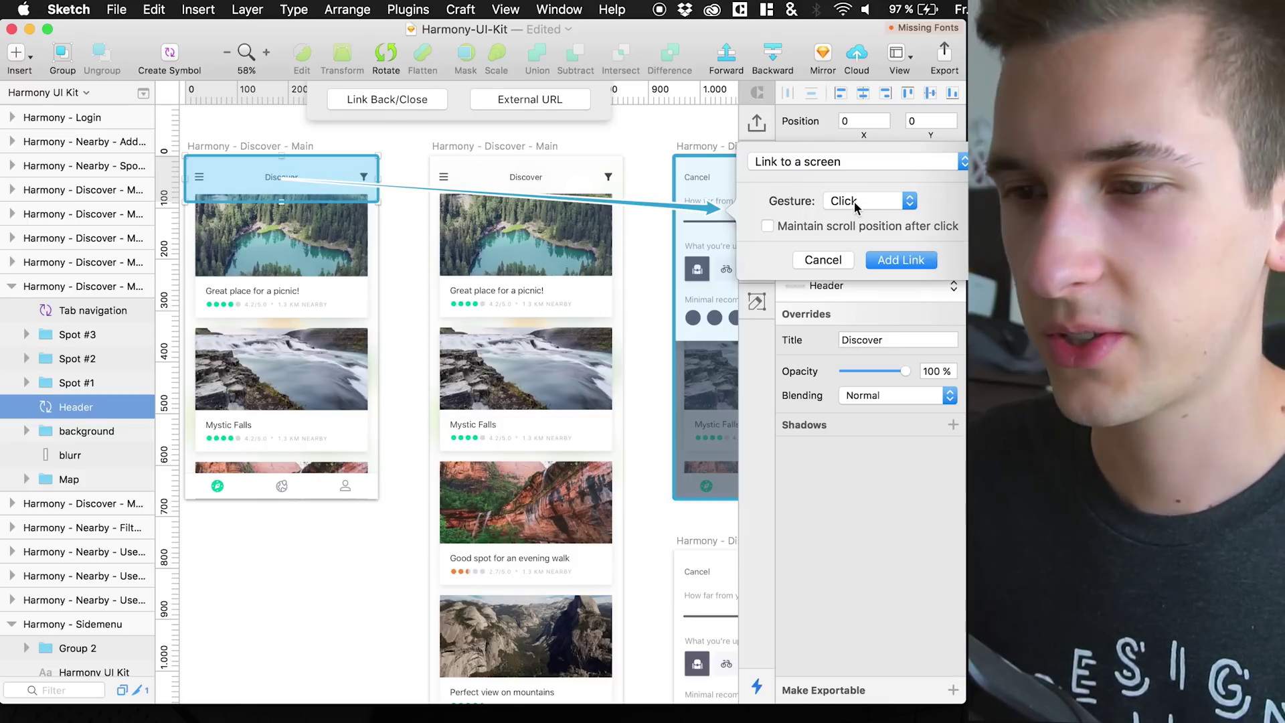
click(804, 160)
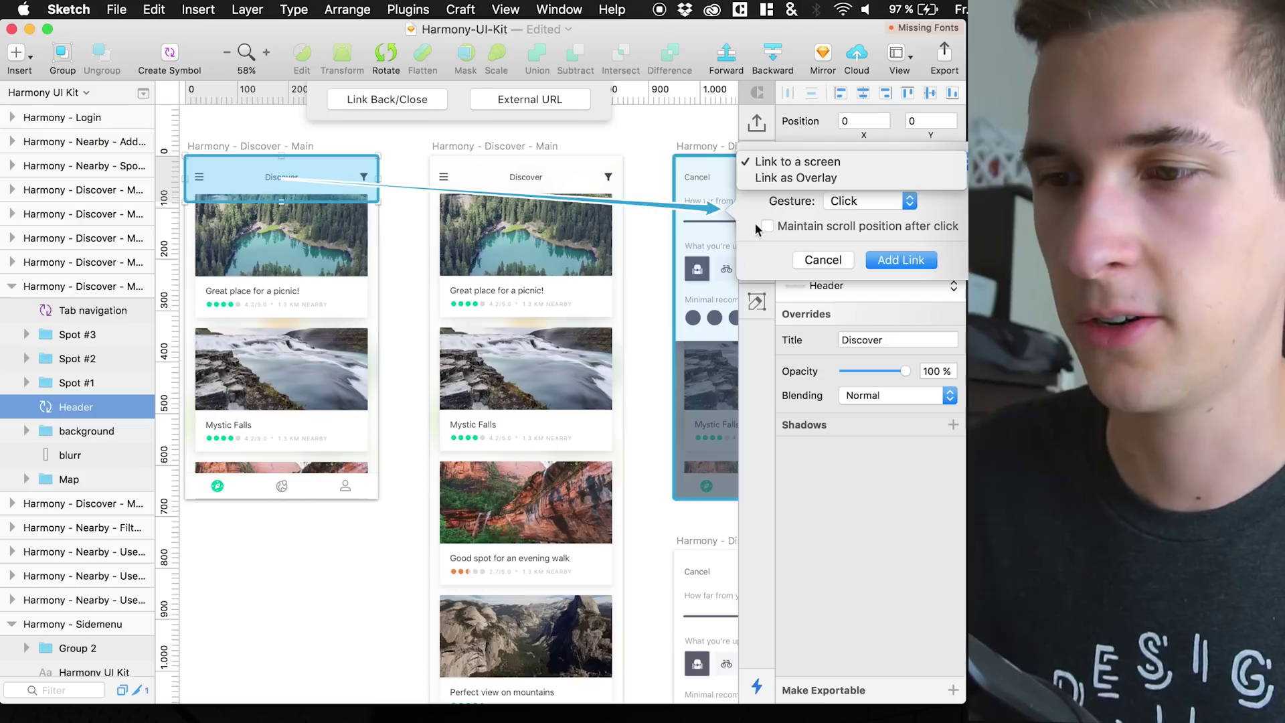
click(760, 219)
click(836, 204)
click(843, 201)
click(848, 202)
click(851, 202)
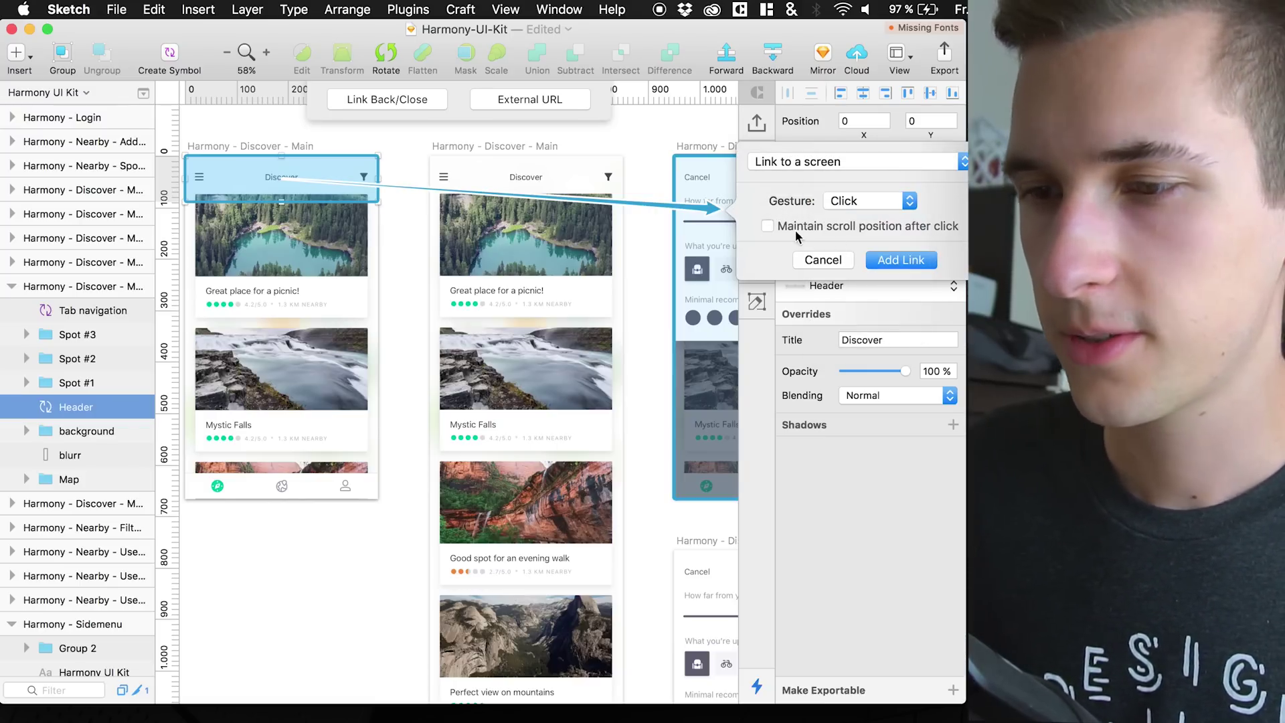
click(901, 260)
scroll(620, 251, right, 3)
scroll(611, 258, right, 2)
scroll(564, 271, left, 1)
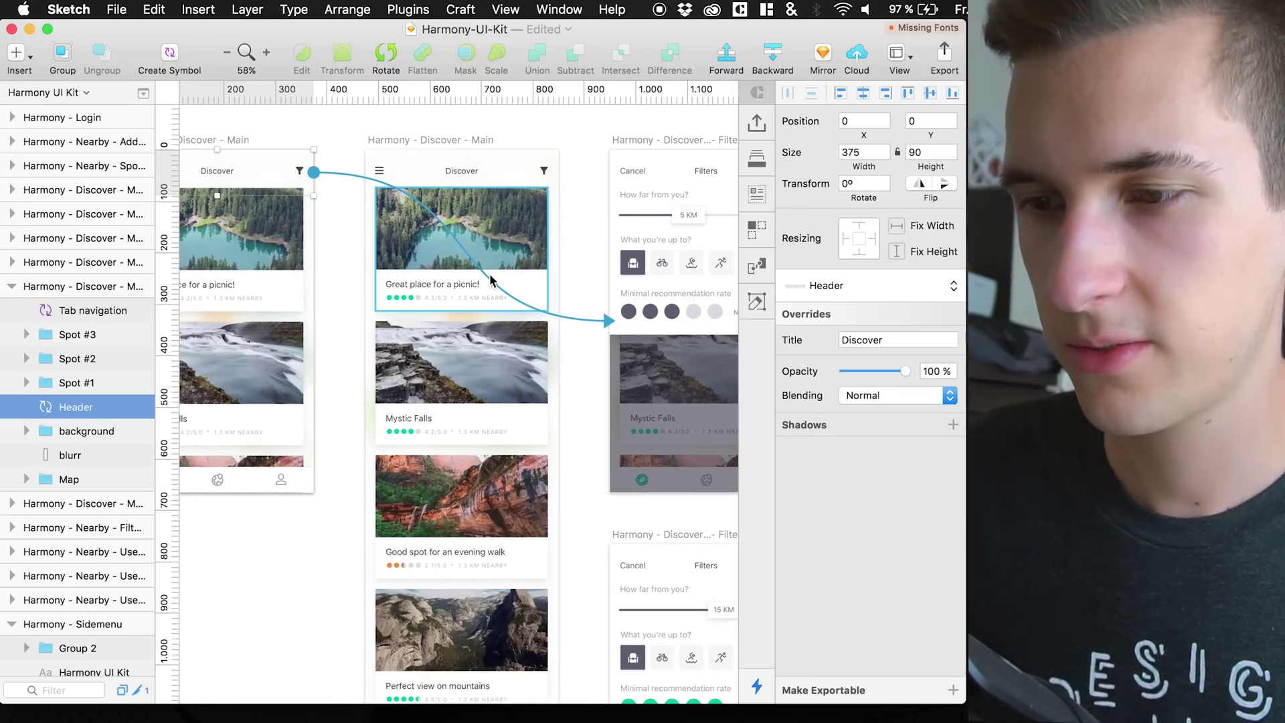
click(607, 326)
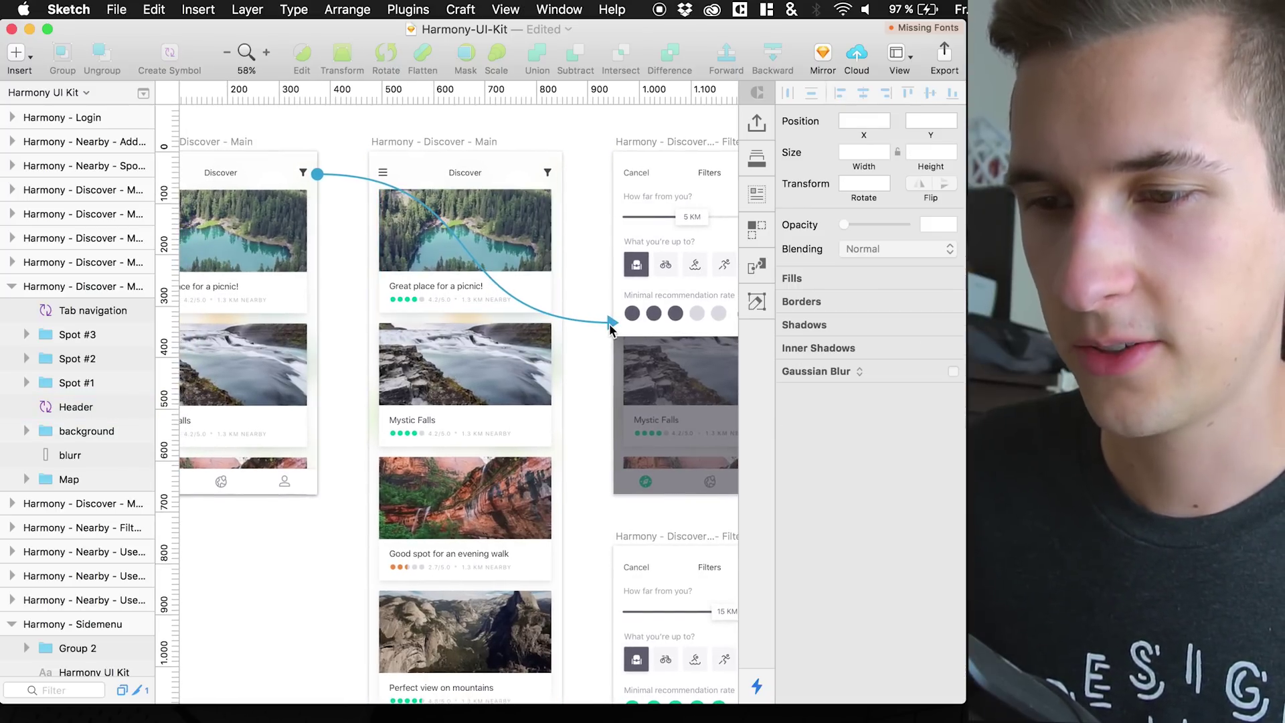
click(316, 172)
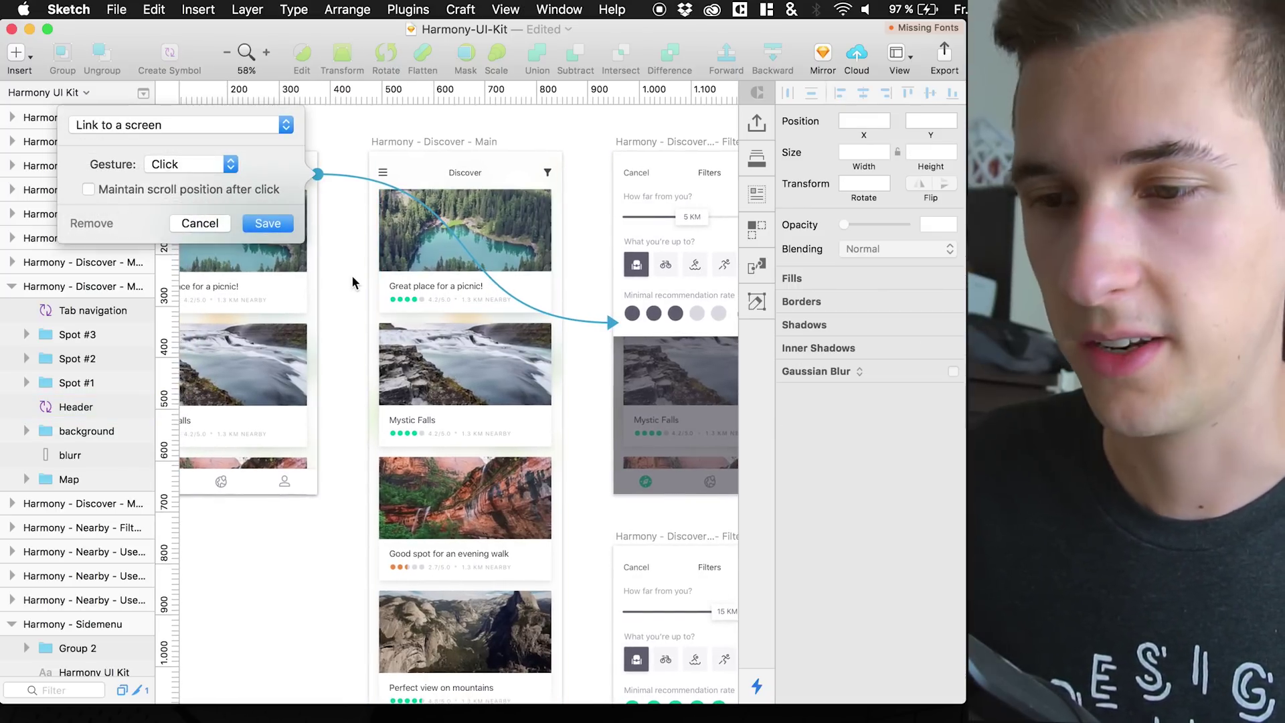
scroll(353, 278, down, 3)
click(173, 164)
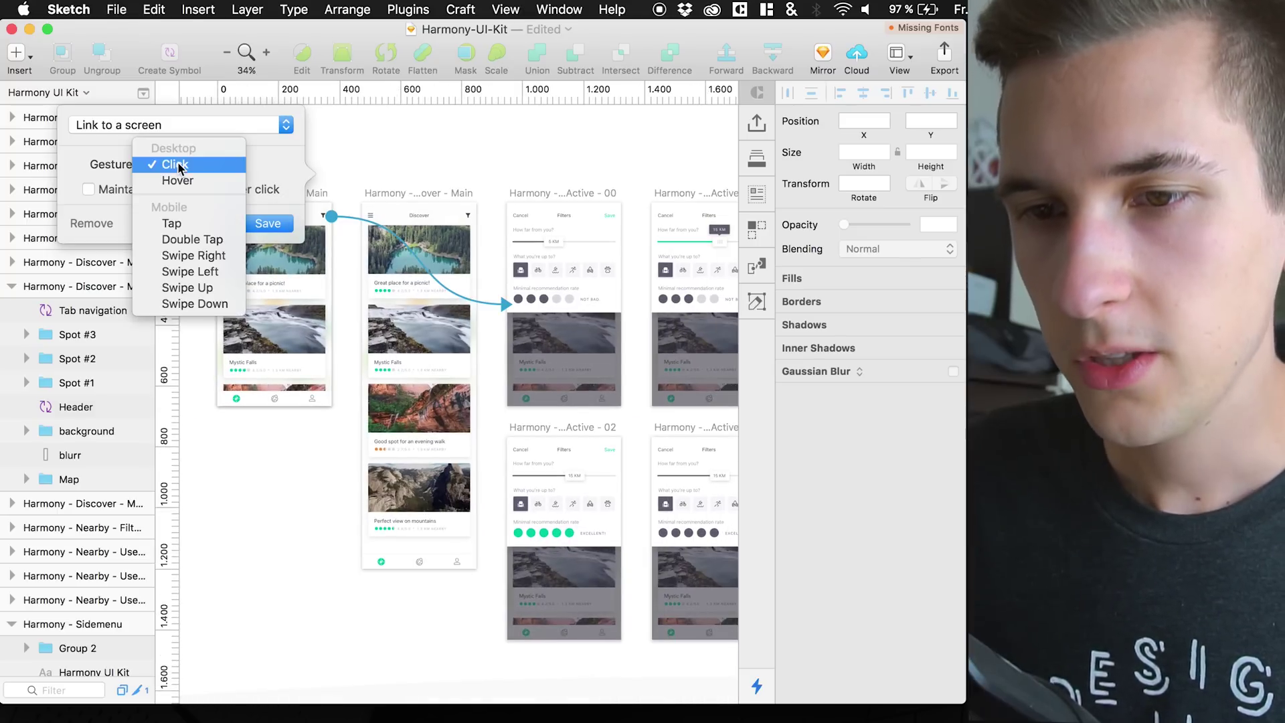
click(195, 271)
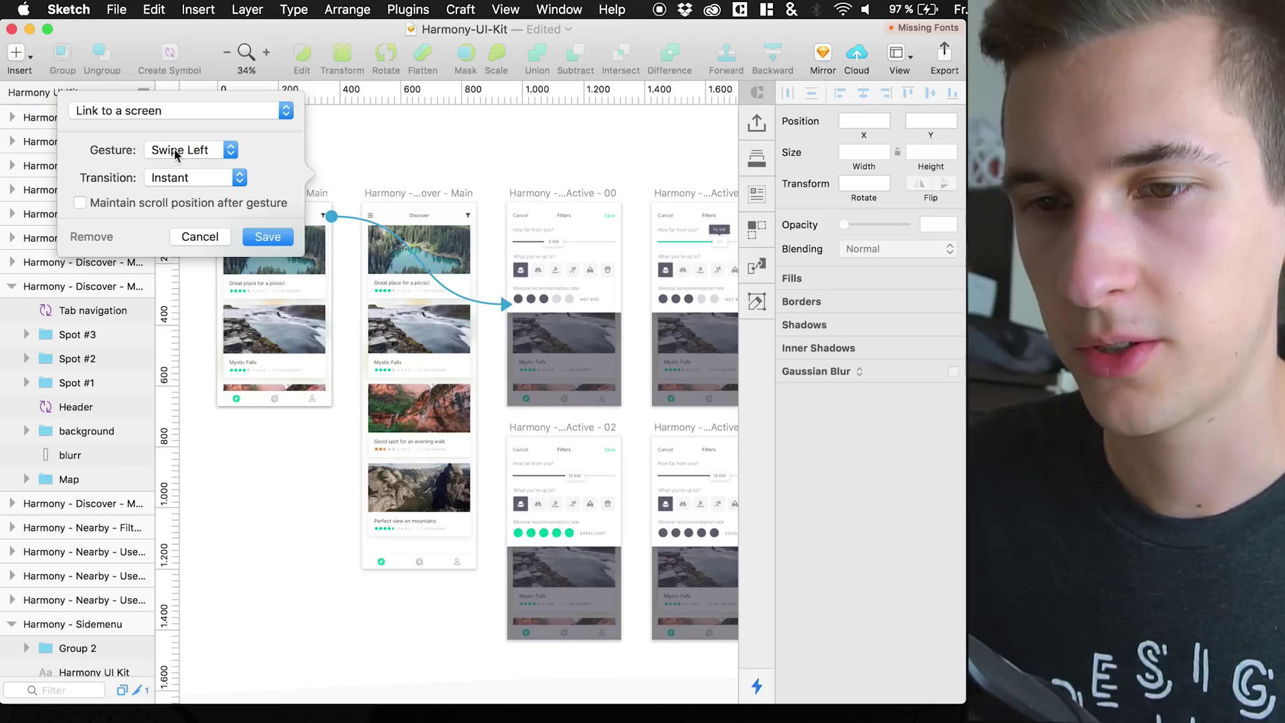
click(194, 150)
click(201, 164)
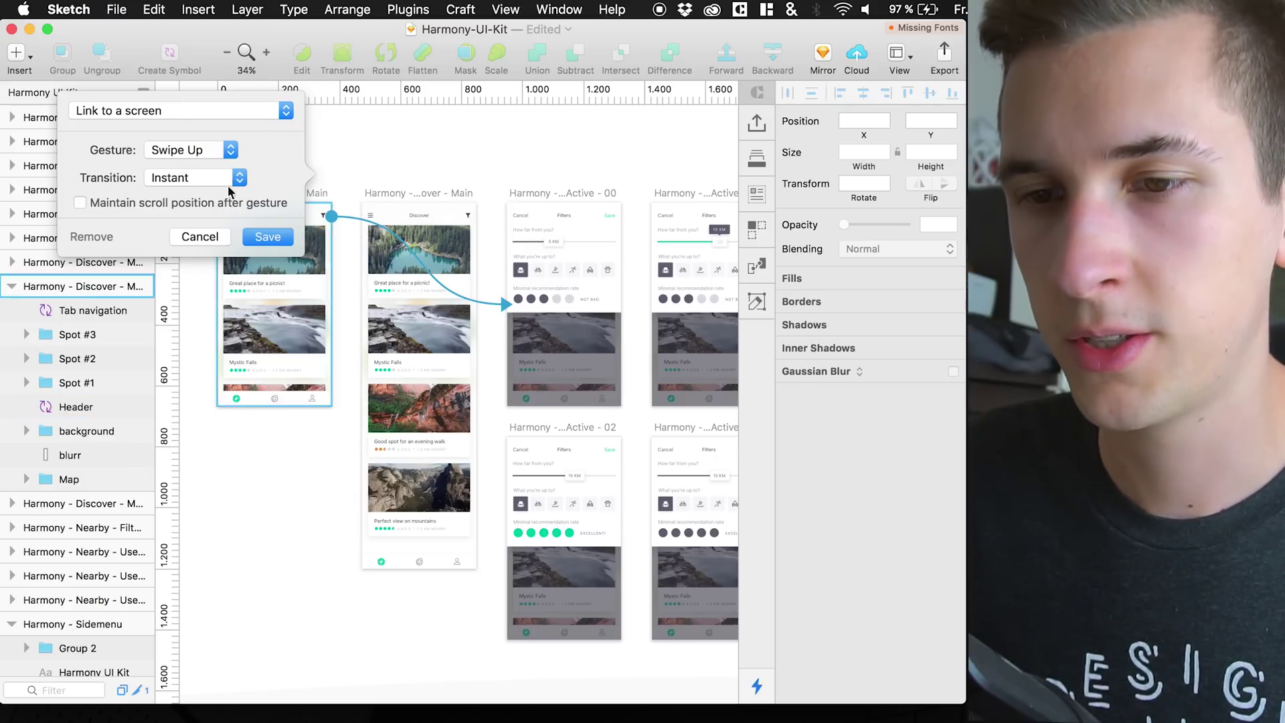
click(196, 173)
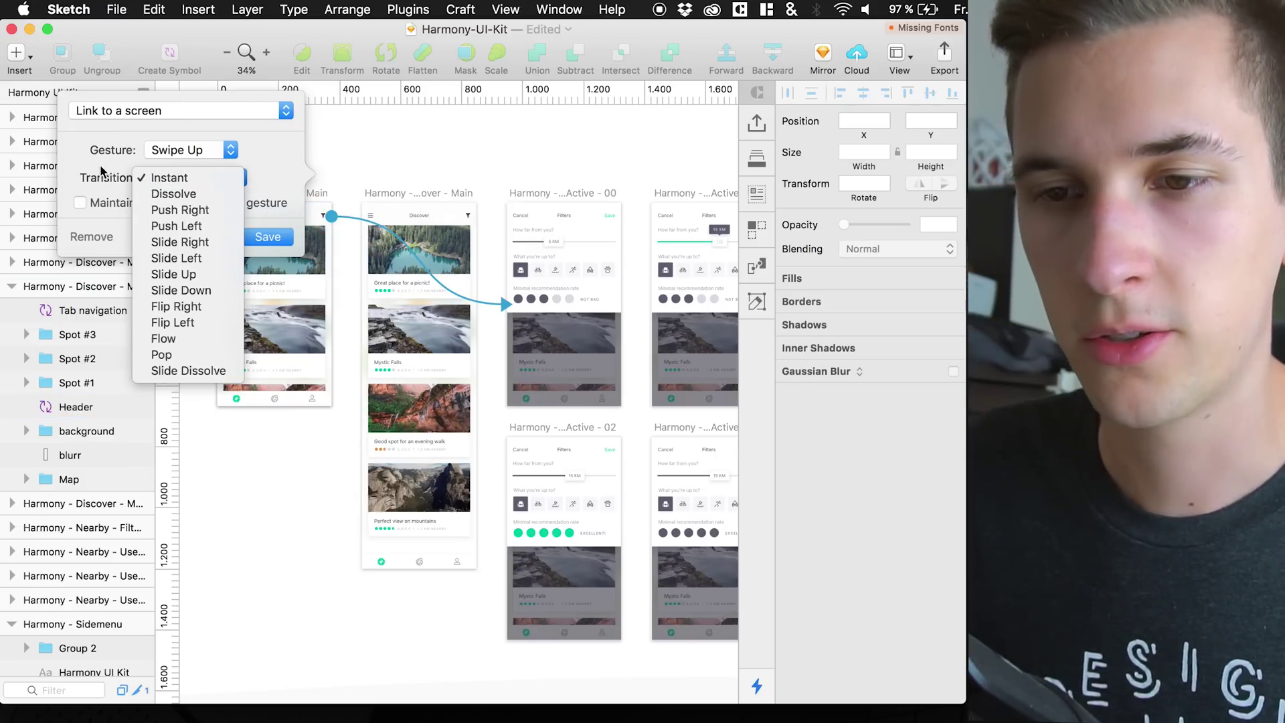
click(107, 172)
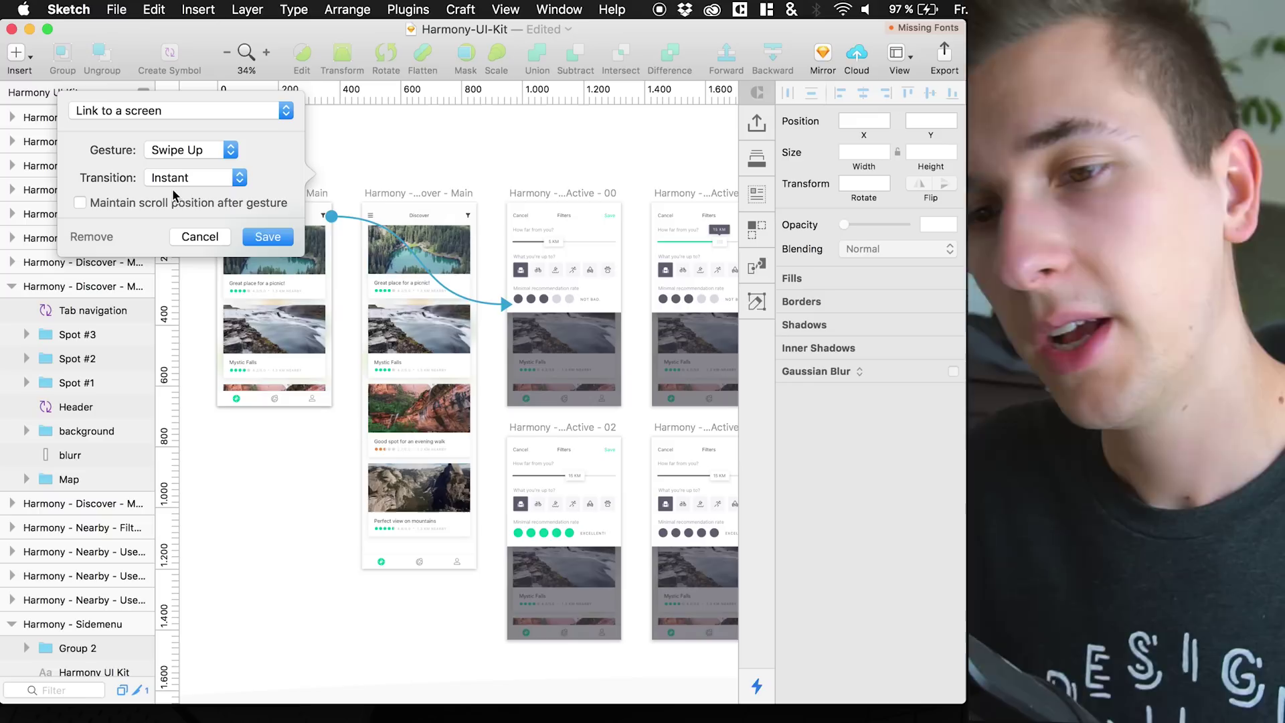
click(174, 179)
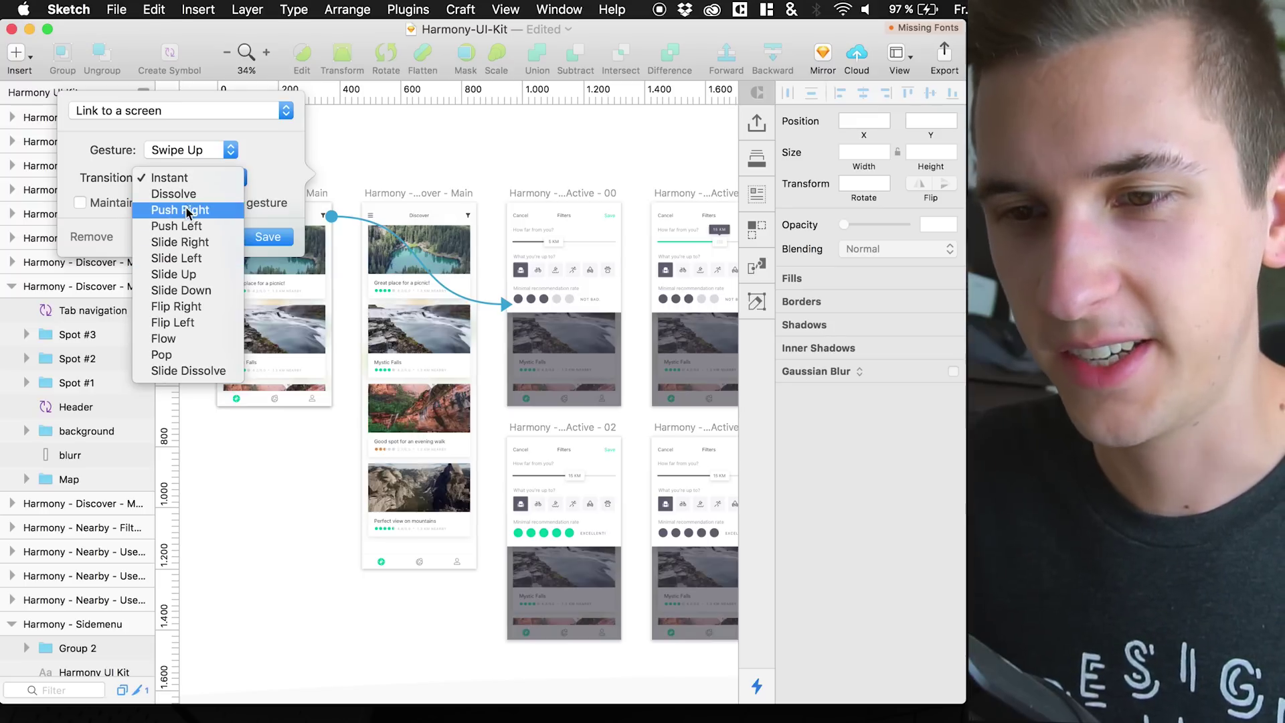
click(169, 178)
click(178, 150)
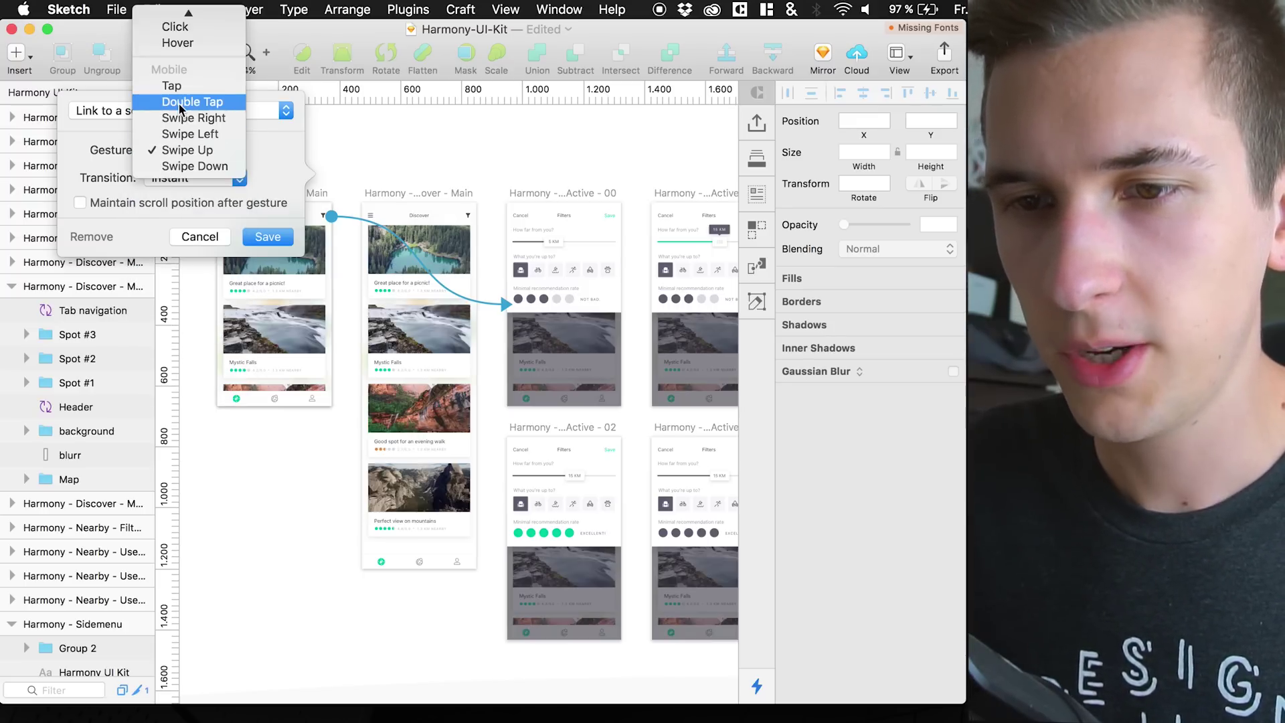
click(176, 118)
click(176, 178)
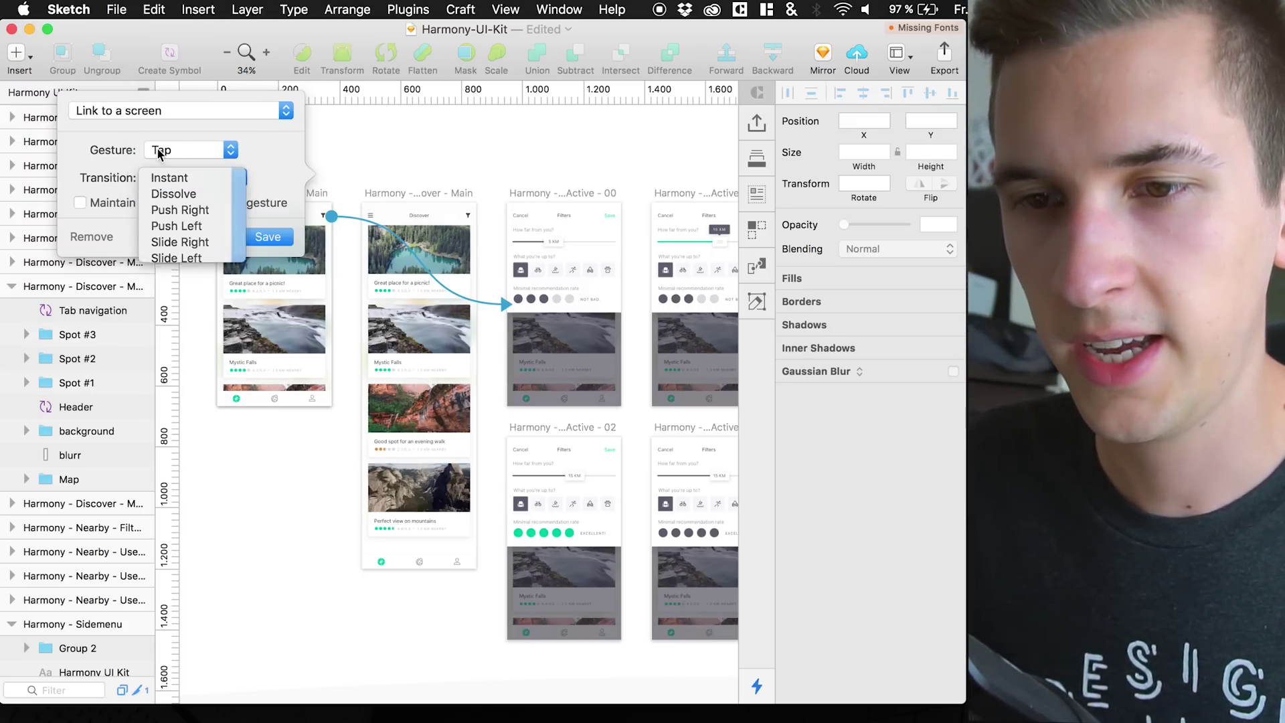
click(160, 153)
click(160, 153)
click(178, 107)
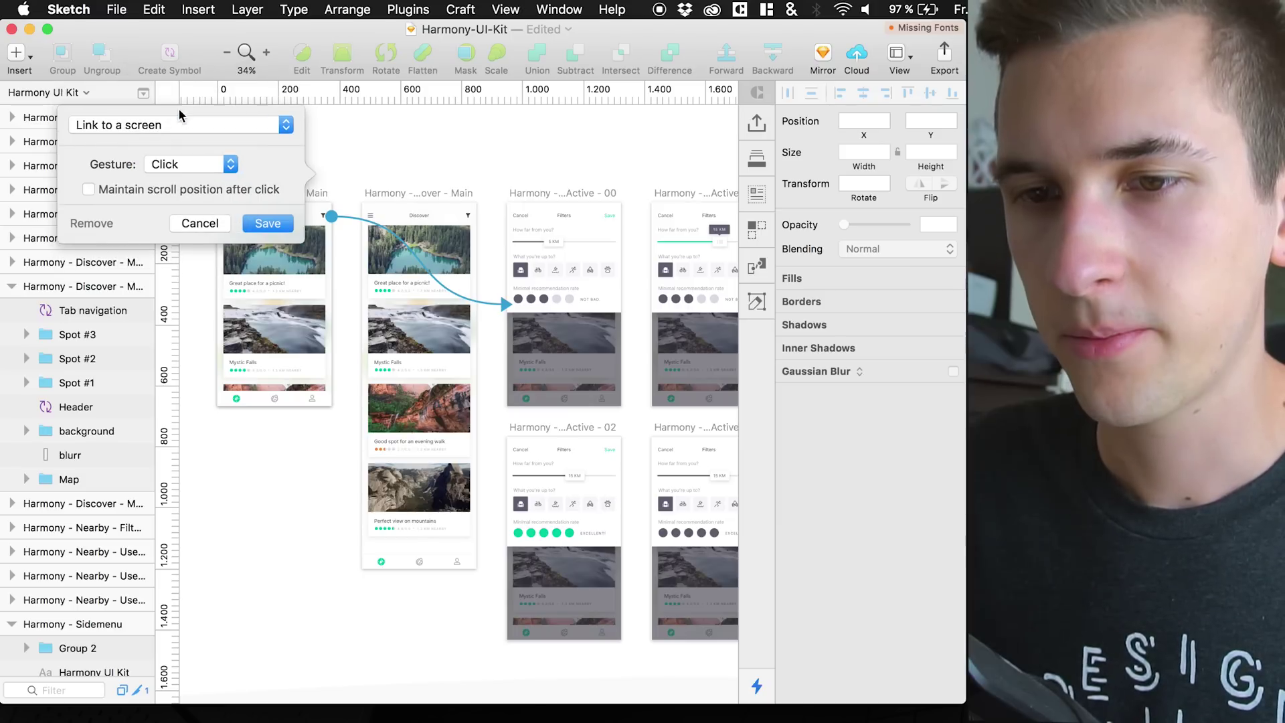
click(168, 165)
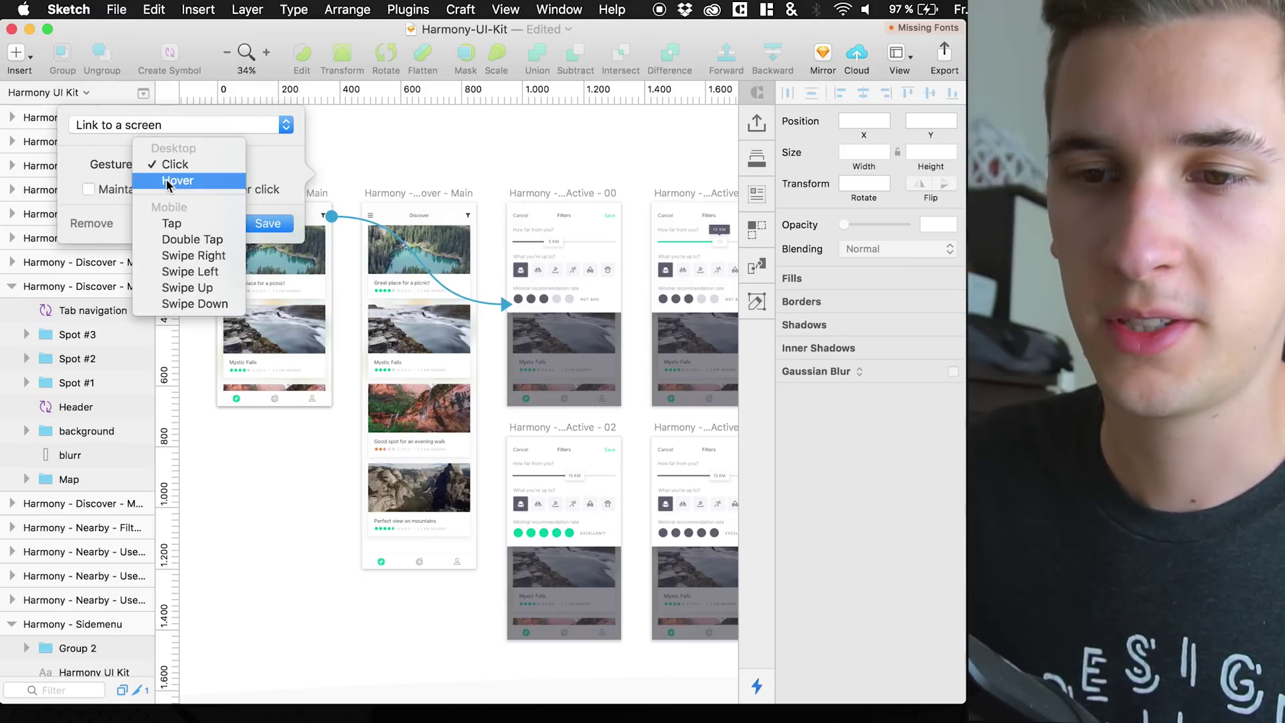
click(166, 179)
click(170, 164)
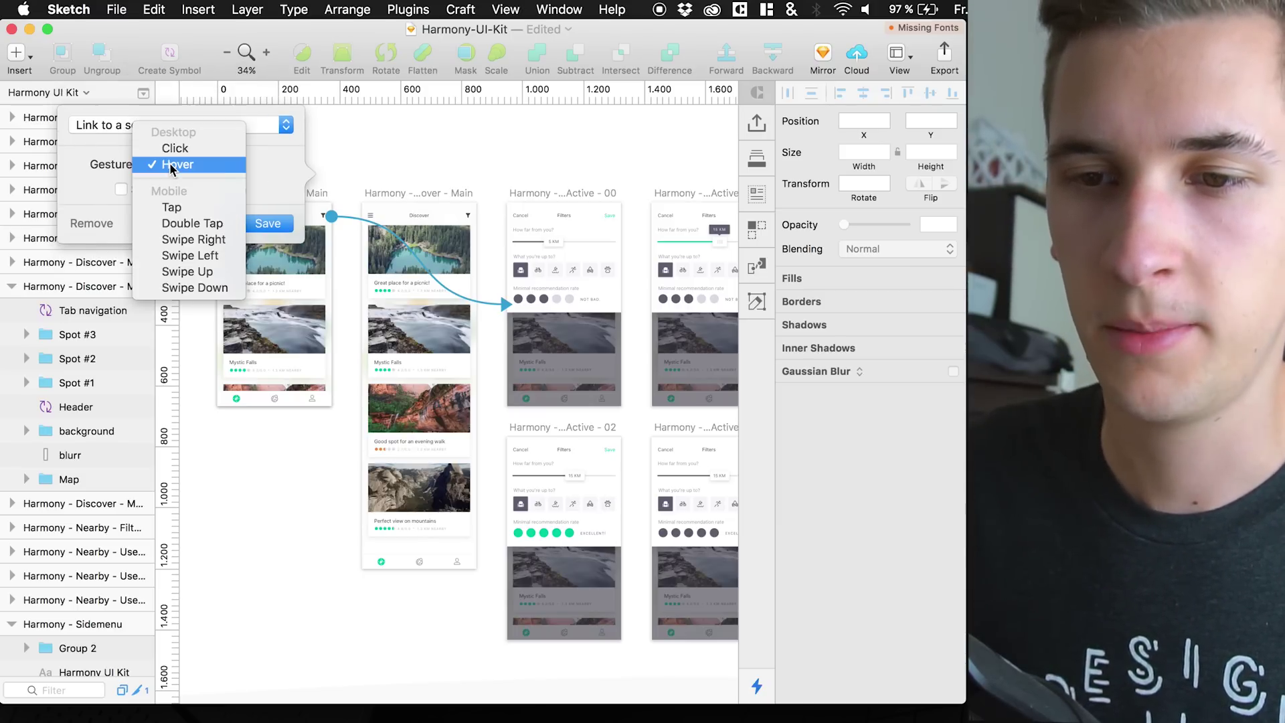
click(174, 208)
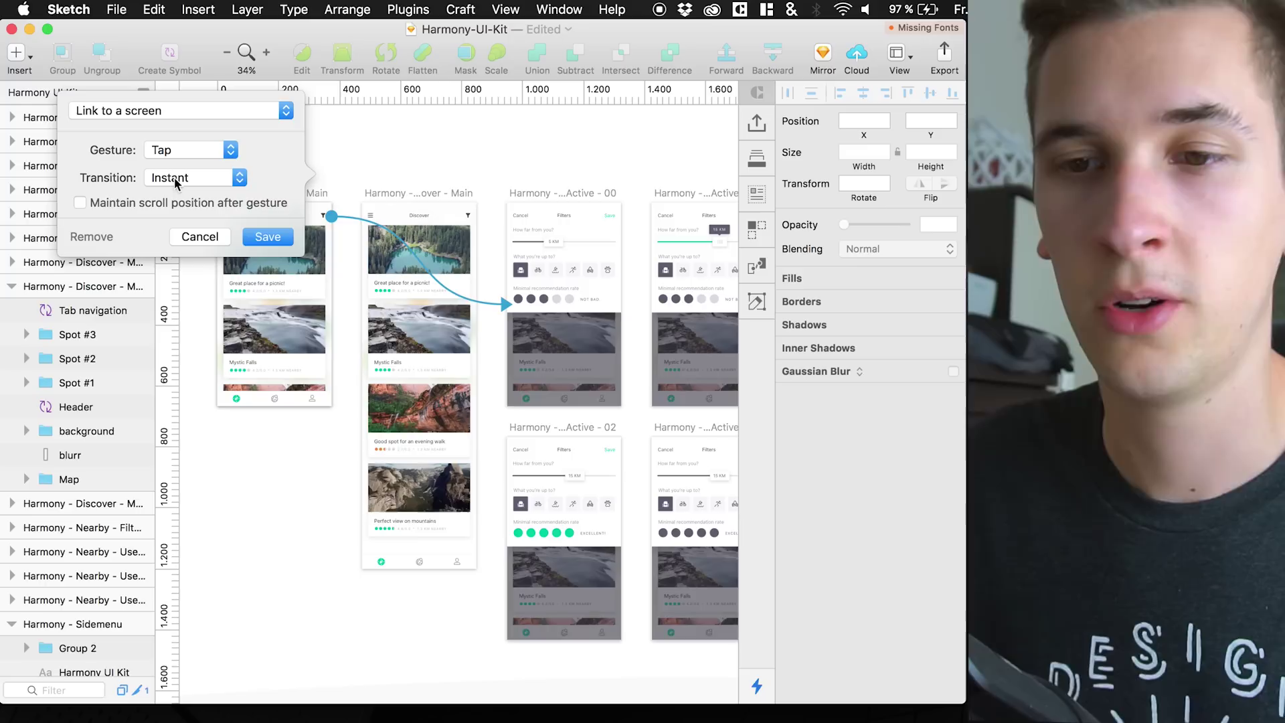
click(176, 184)
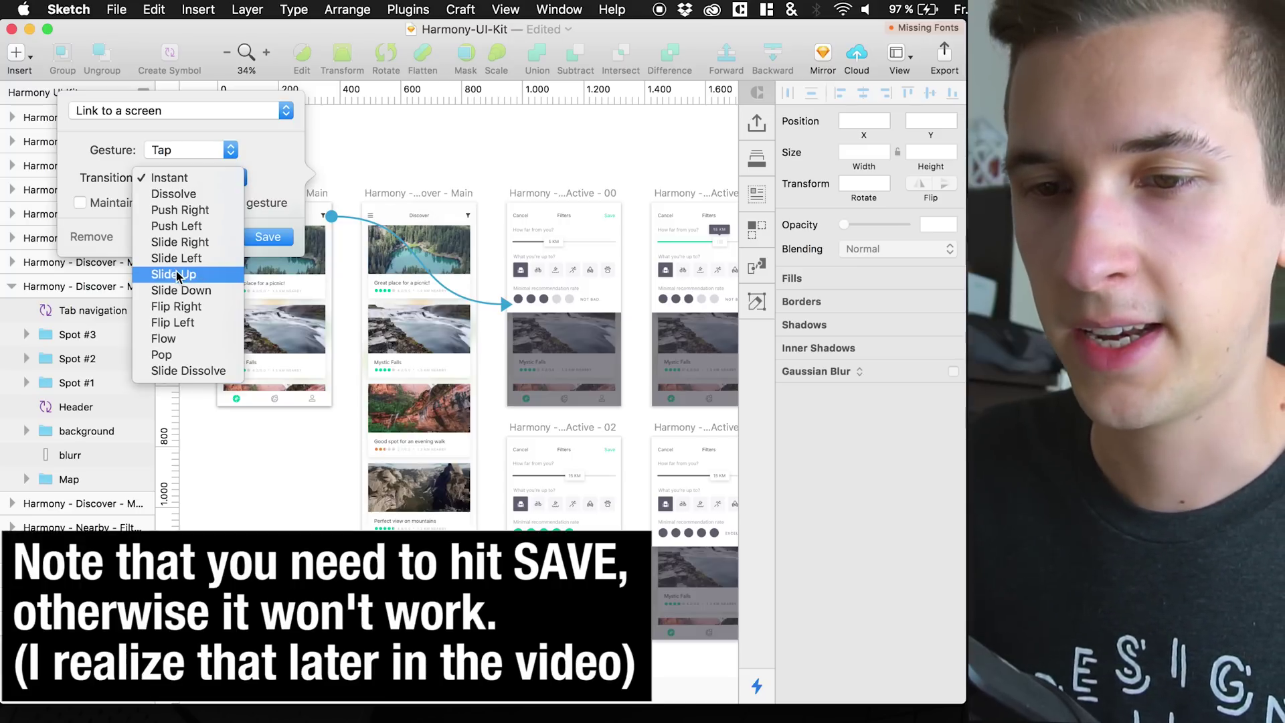
click(180, 276)
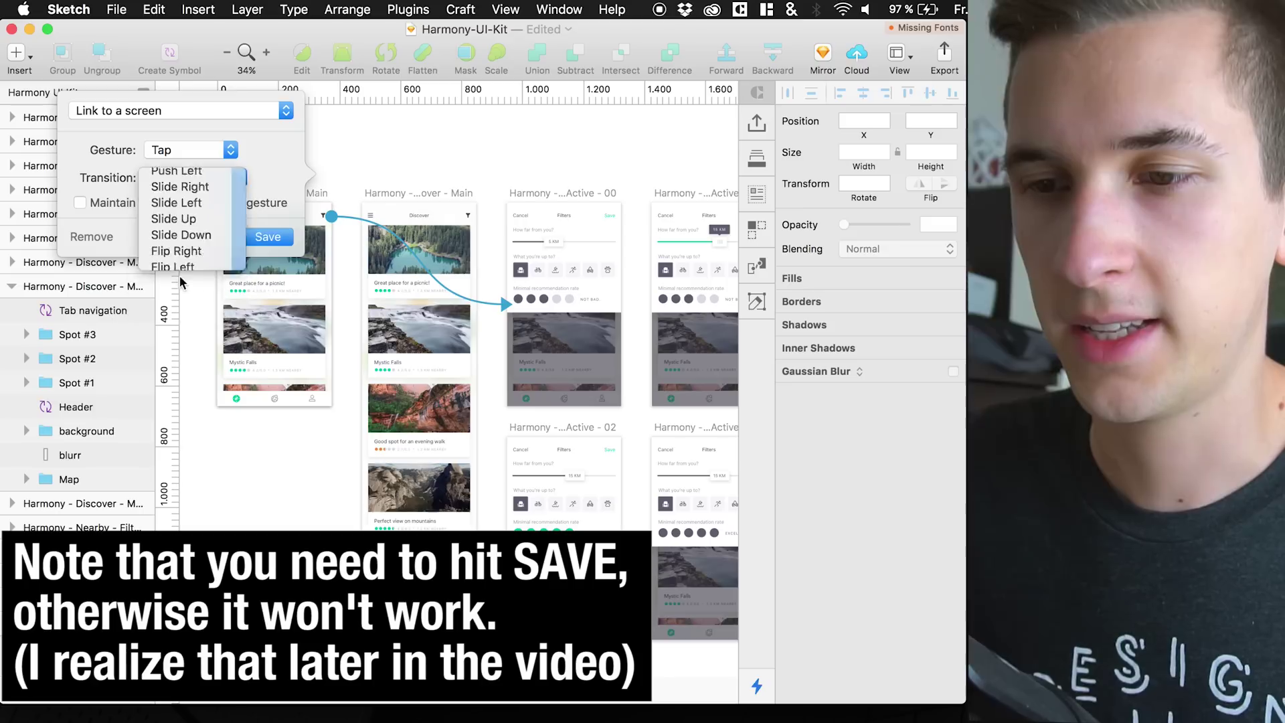
click(489, 240)
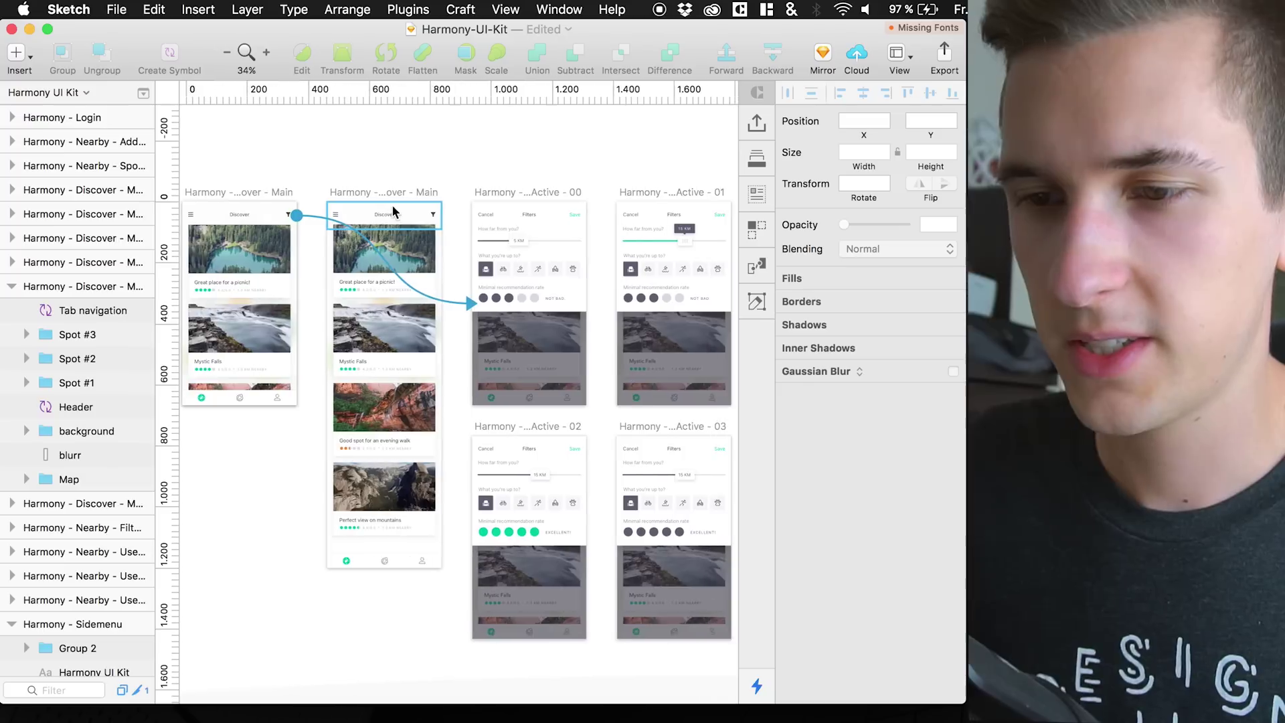
- Link the evening-walk card on the Discover screen to the Filters Active - 01 artboard
scroll(391, 204, right, 3)
scroll(391, 204, down, 2)
click(330, 313)
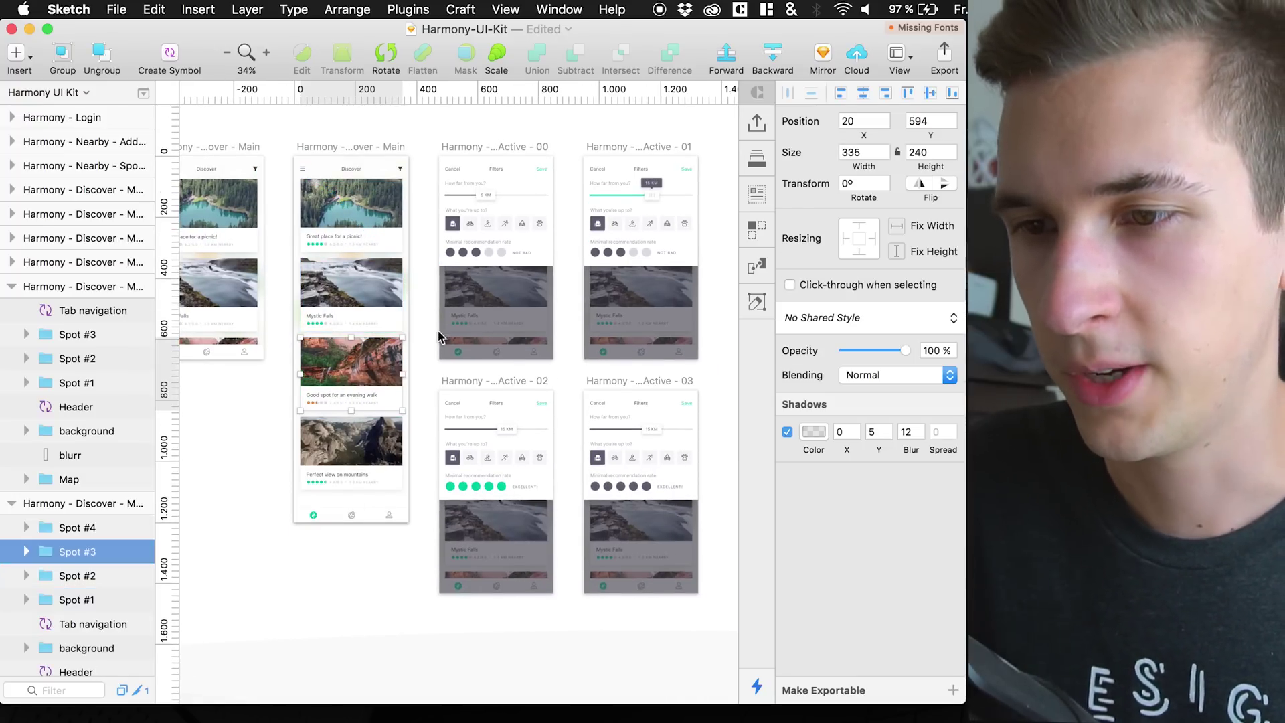
scroll(440, 339, left, 2)
scroll(440, 338, down, 1)
scroll(439, 333, left, 2)
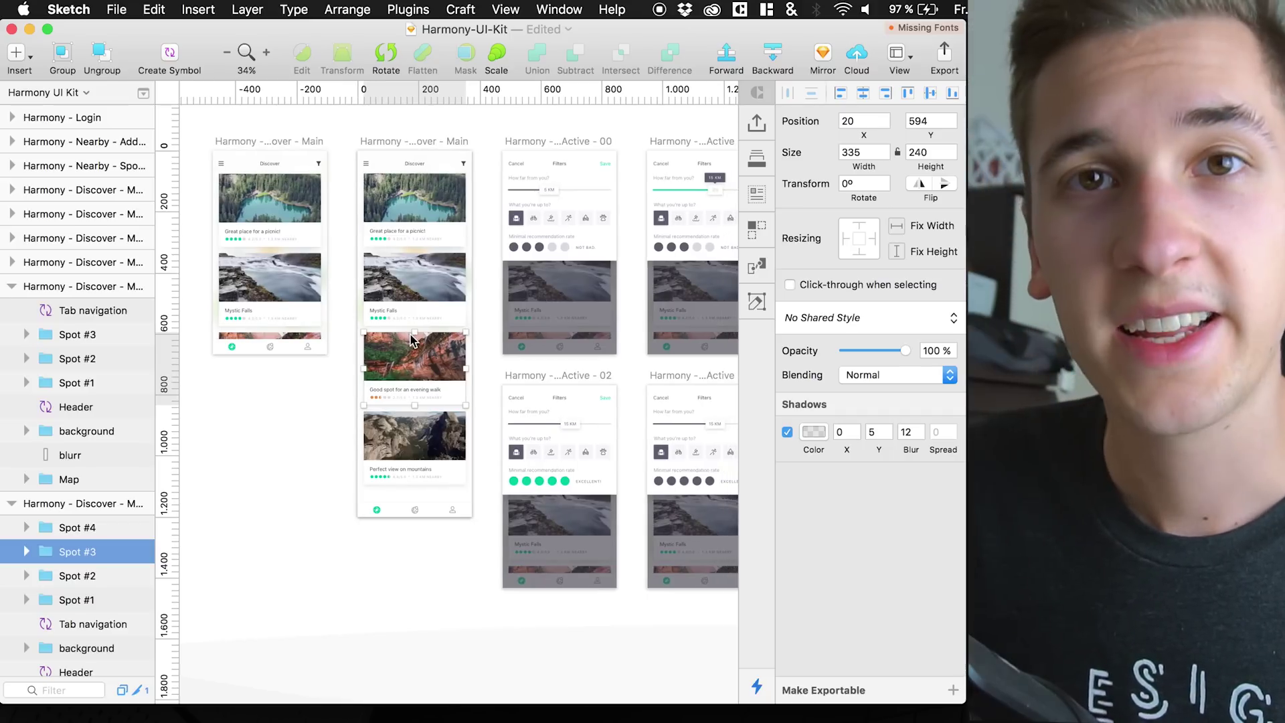
key(w)
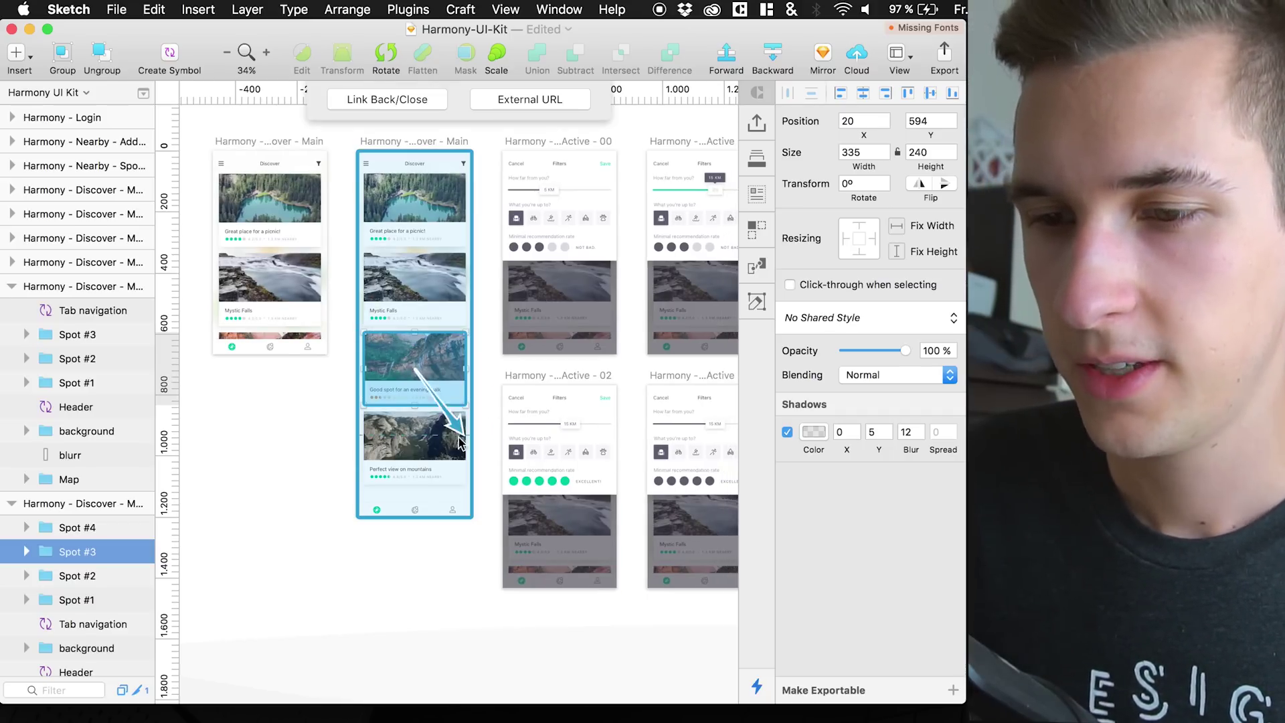
scroll(548, 387, right, 10)
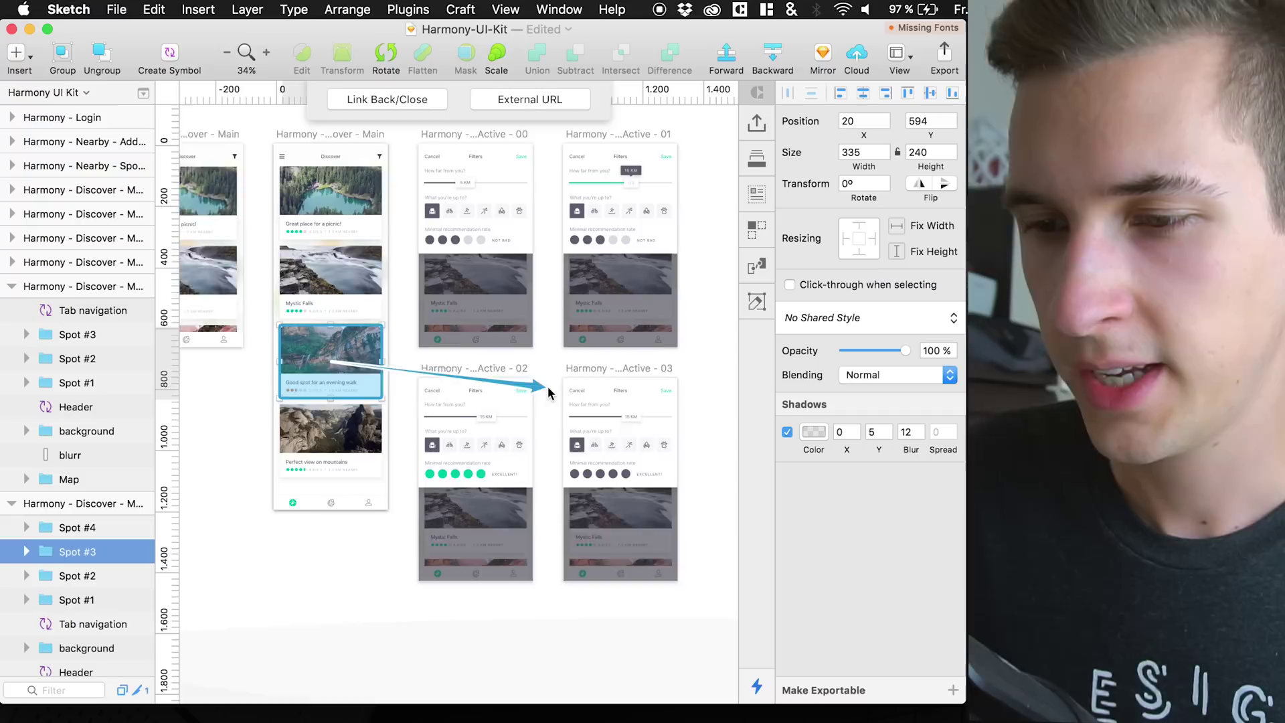
scroll(650, 361, right, 4)
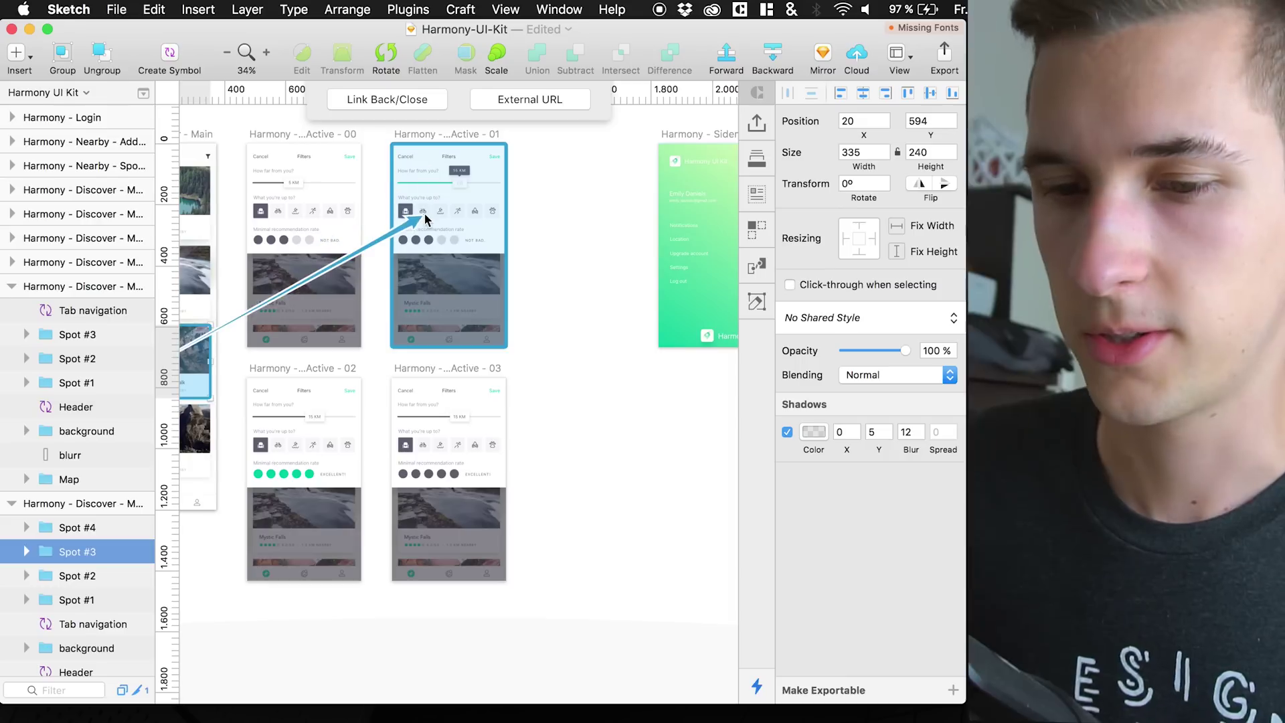
click(410, 178)
click(617, 220)
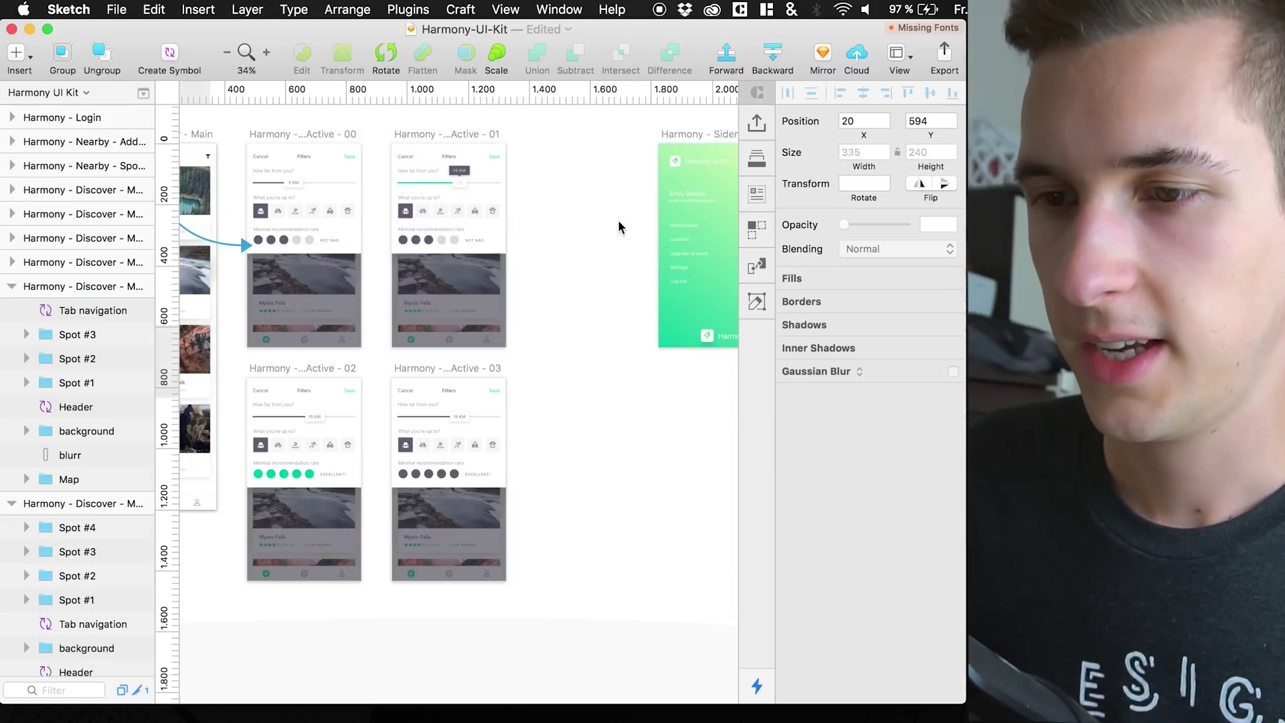
scroll(617, 219, down, 3)
scroll(534, 219, up, 5)
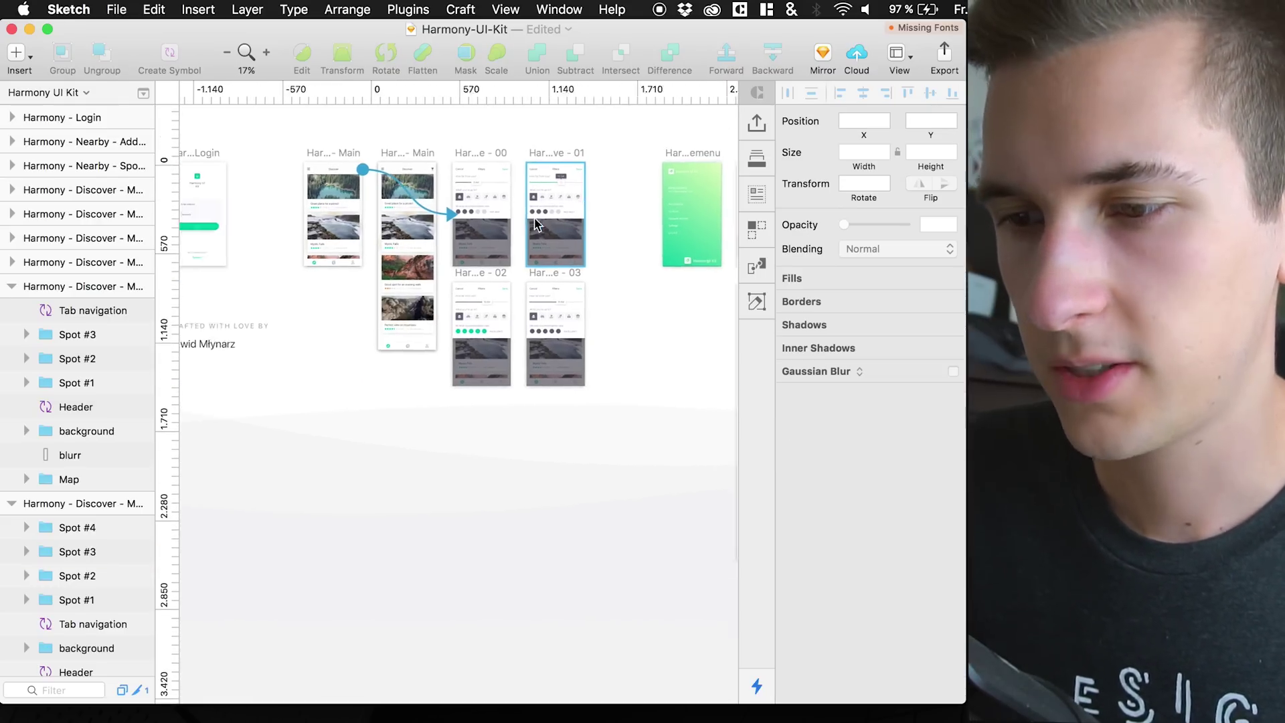
- Link the Filters header's Cancel text to Discover - Main with Tap gesture and Slide Down transition
click(603, 245)
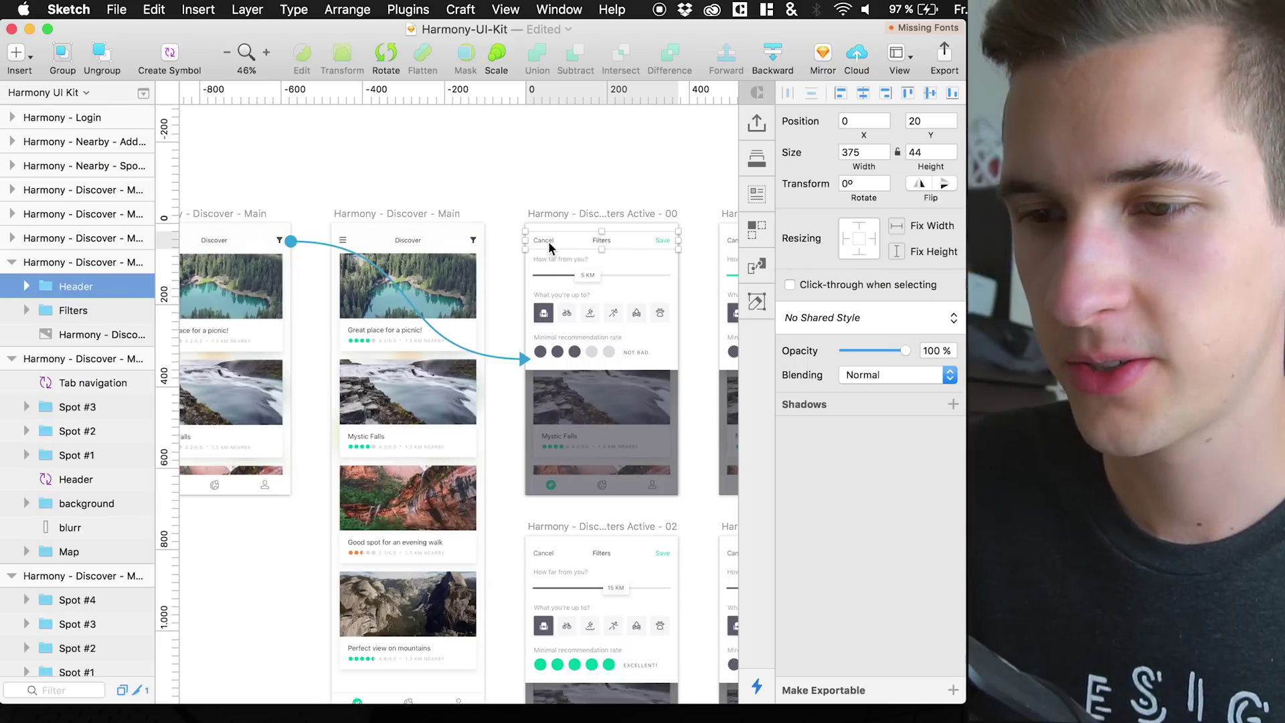
double_click(549, 246)
click(575, 246)
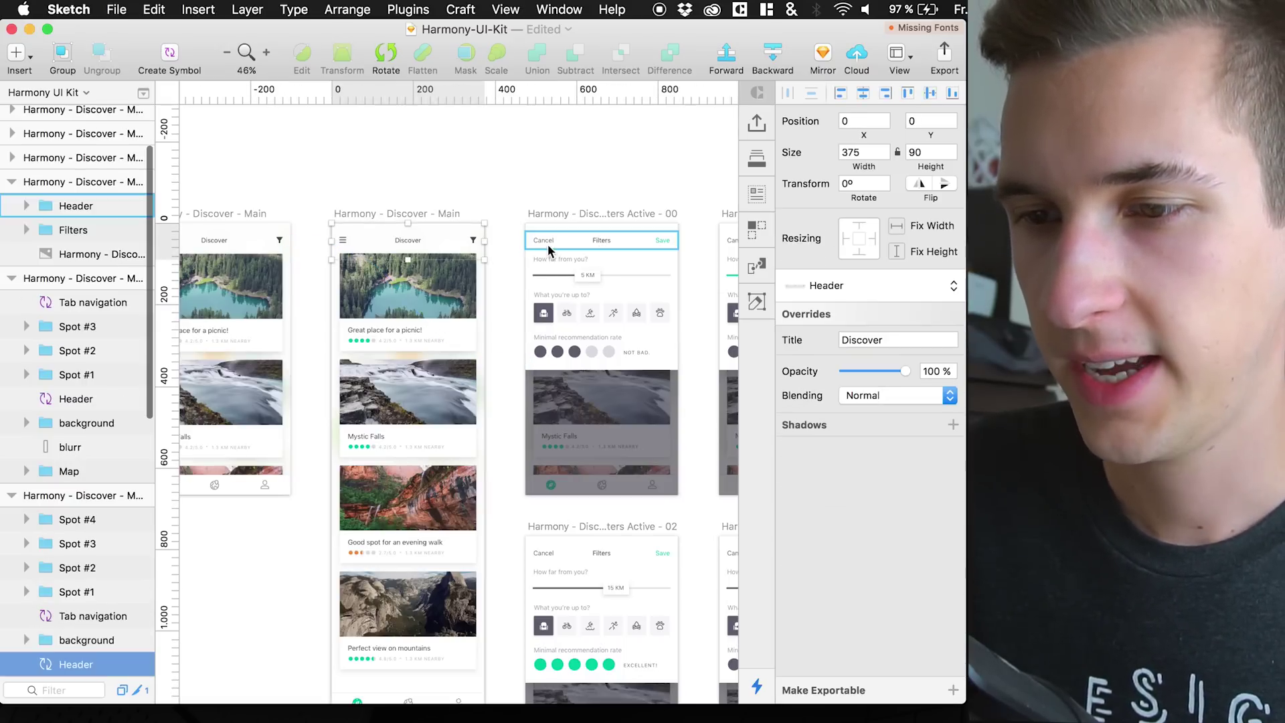
click(548, 245)
key(w)
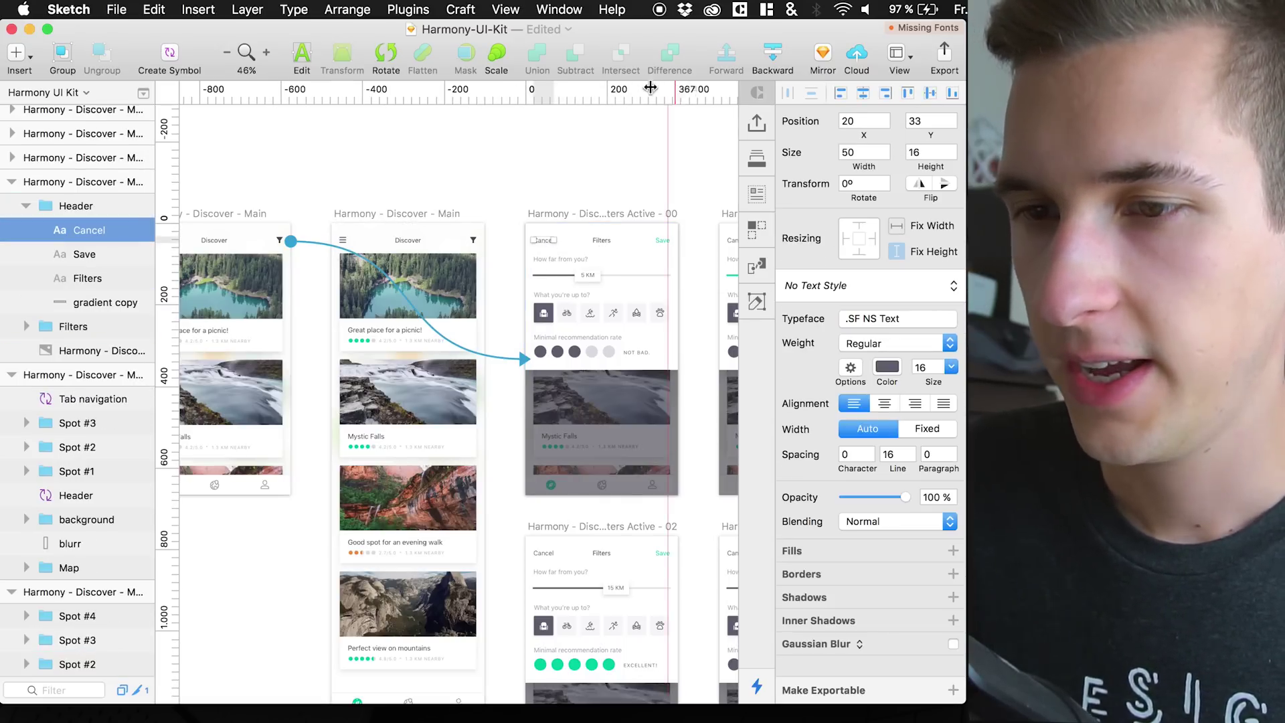
click(234, 249)
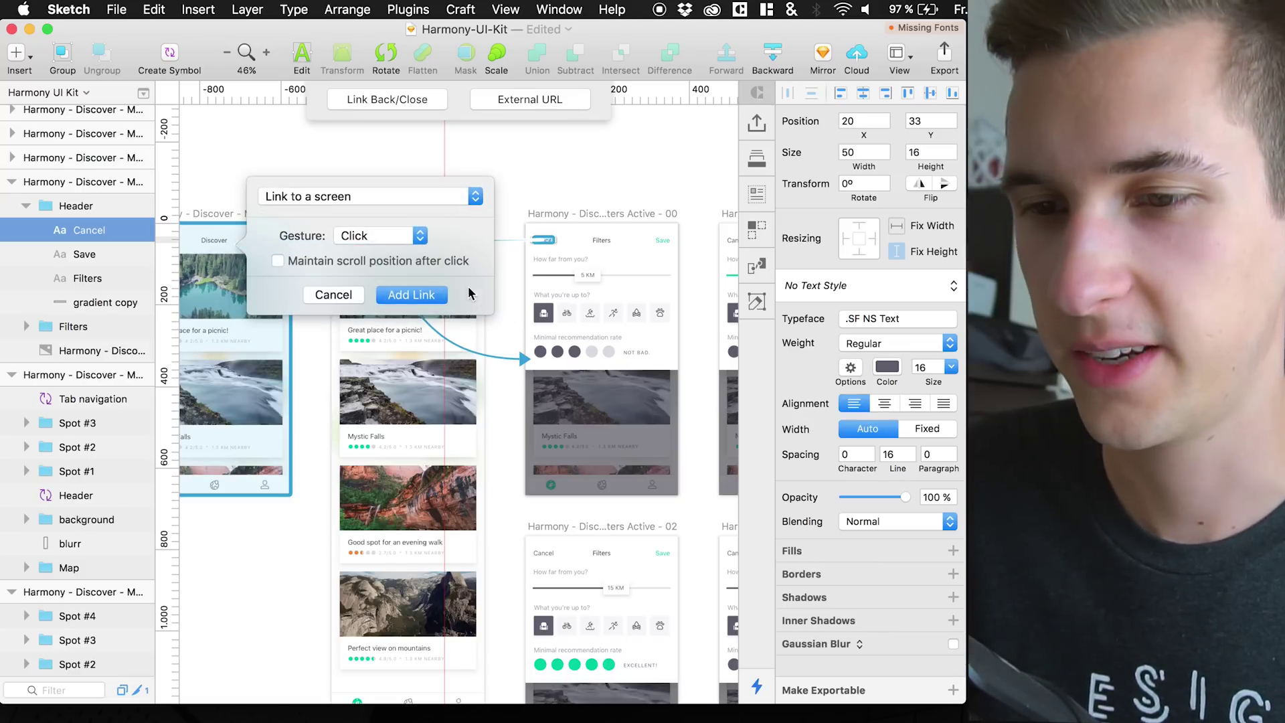
click(378, 241)
click(361, 293)
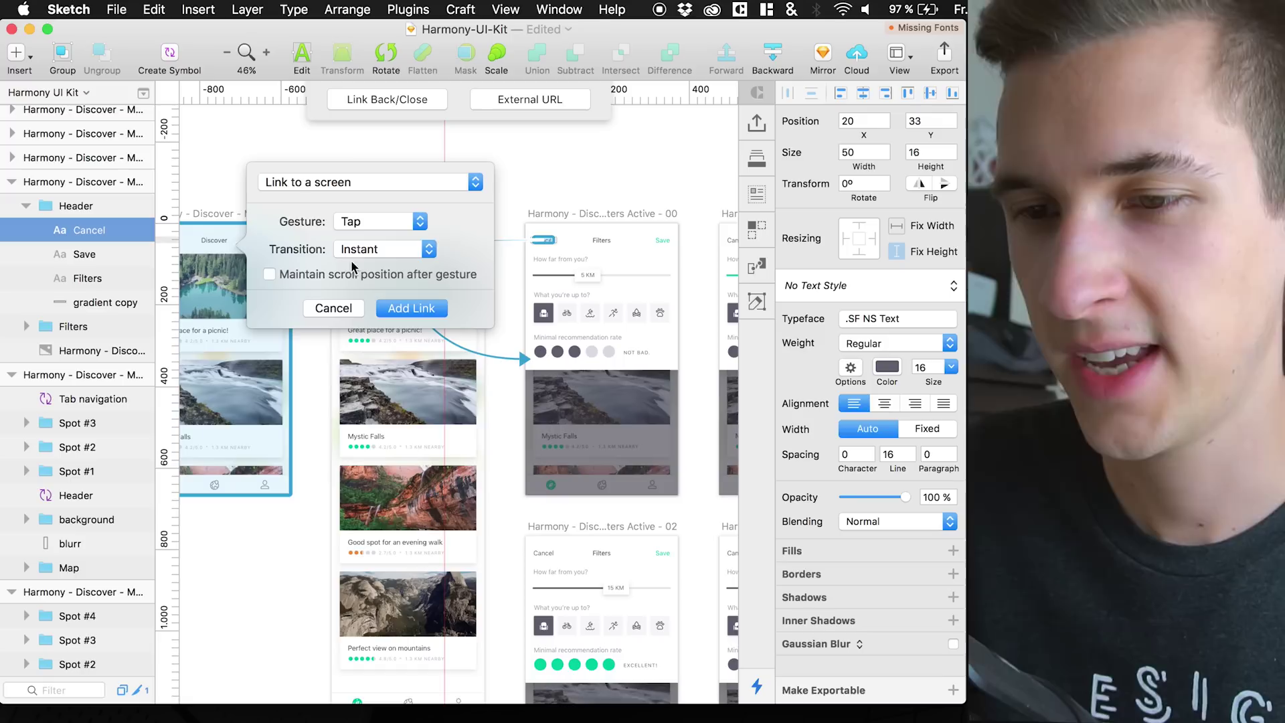
click(366, 251)
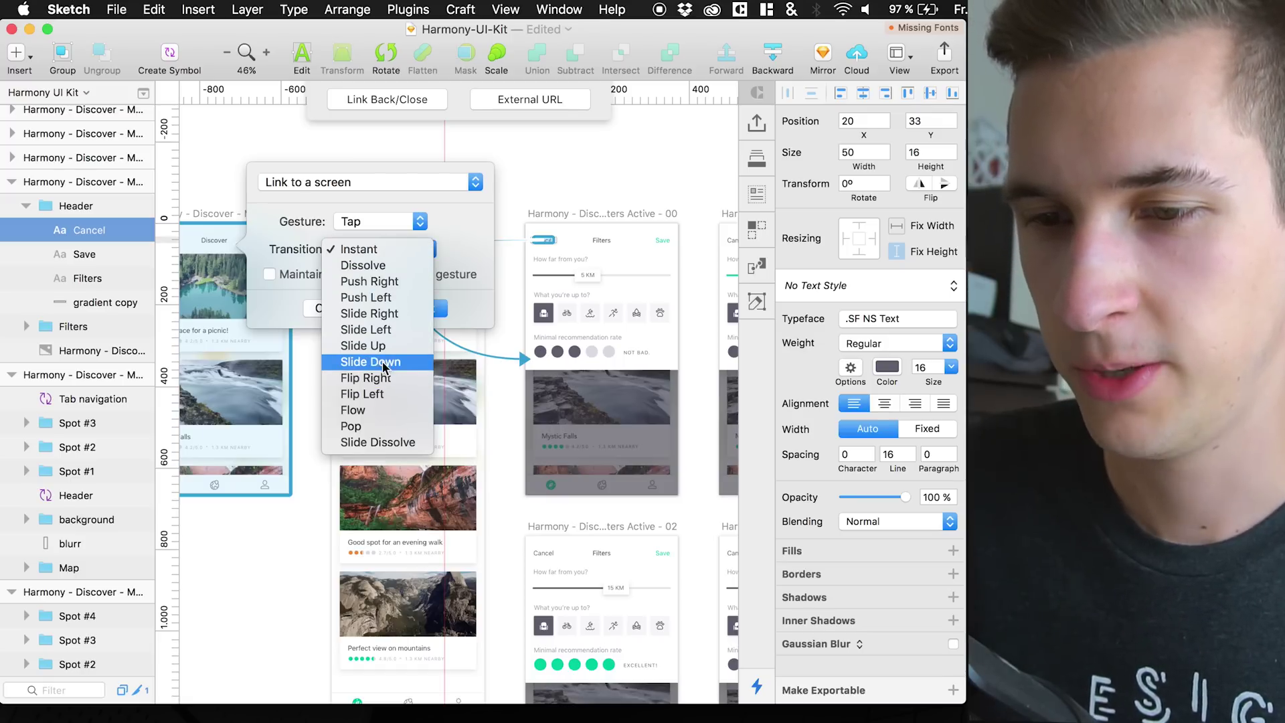
click(370, 361)
click(426, 313)
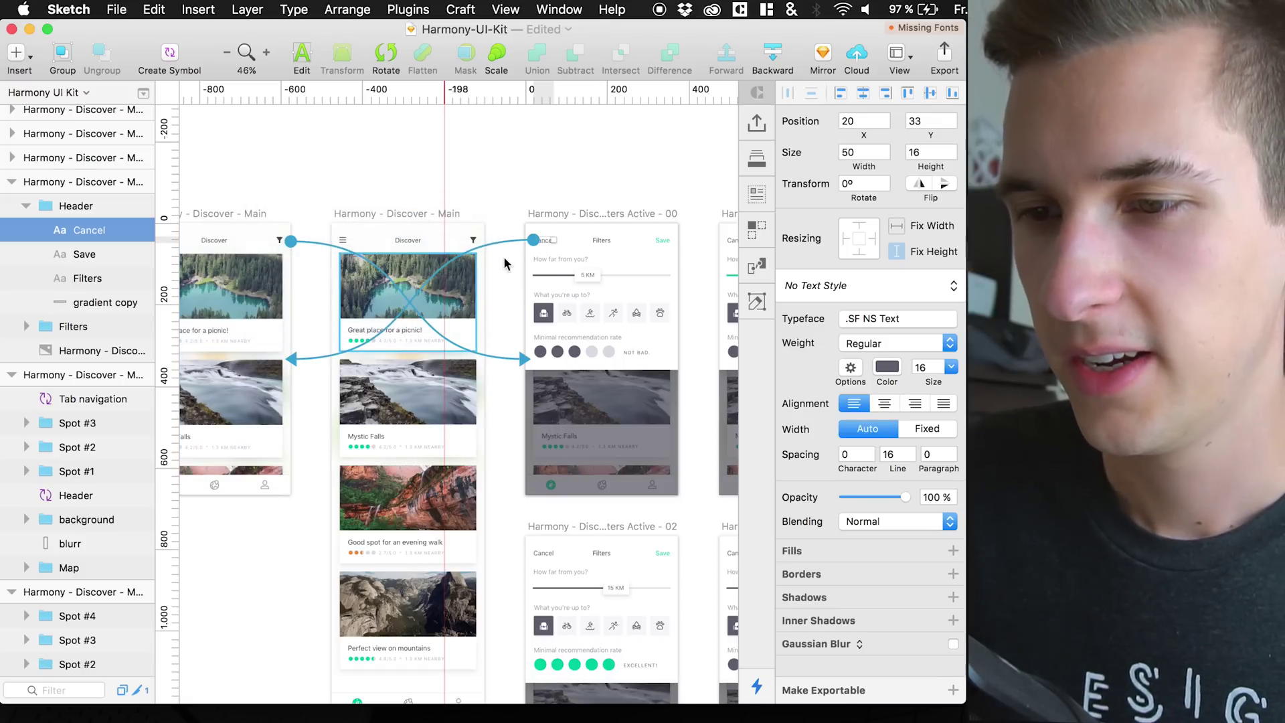
- Move the second Discover artboard below the first one
click(527, 161)
scroll(527, 160, left, 3)
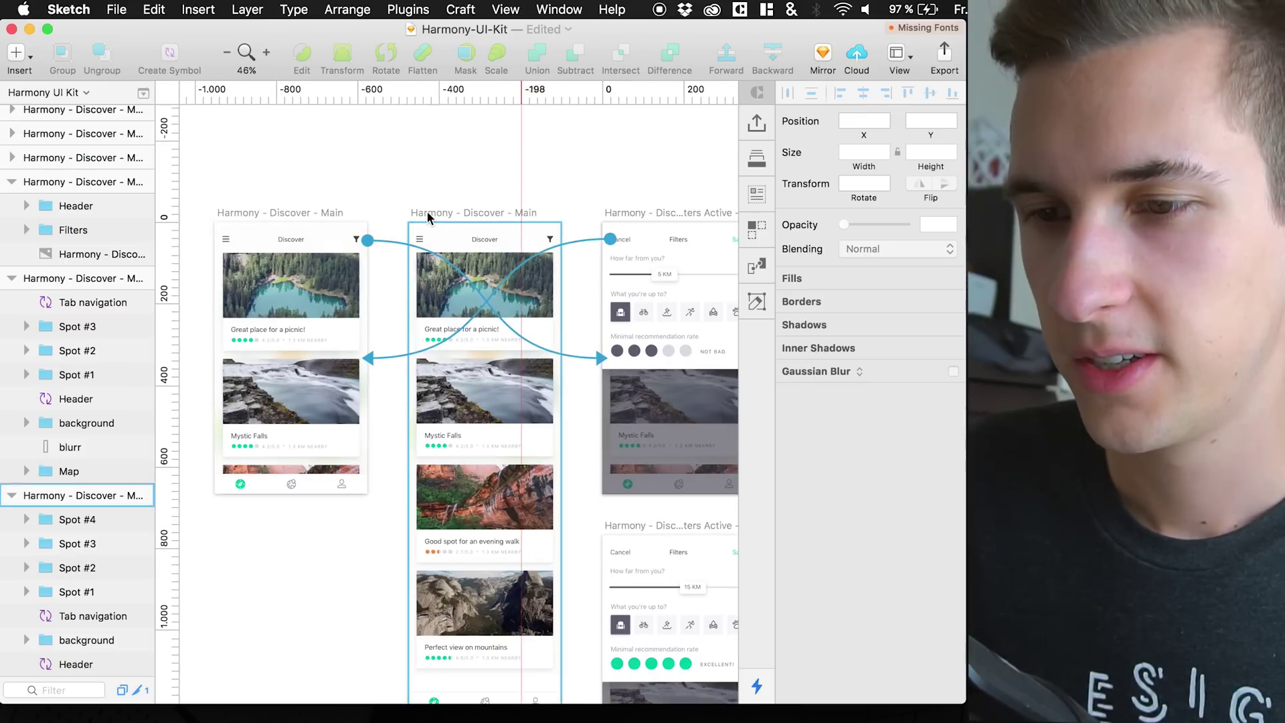
drag(424, 212, 230, 525)
- Select the Discover - Main and Filters Active - 00 artboards together
click(404, 245)
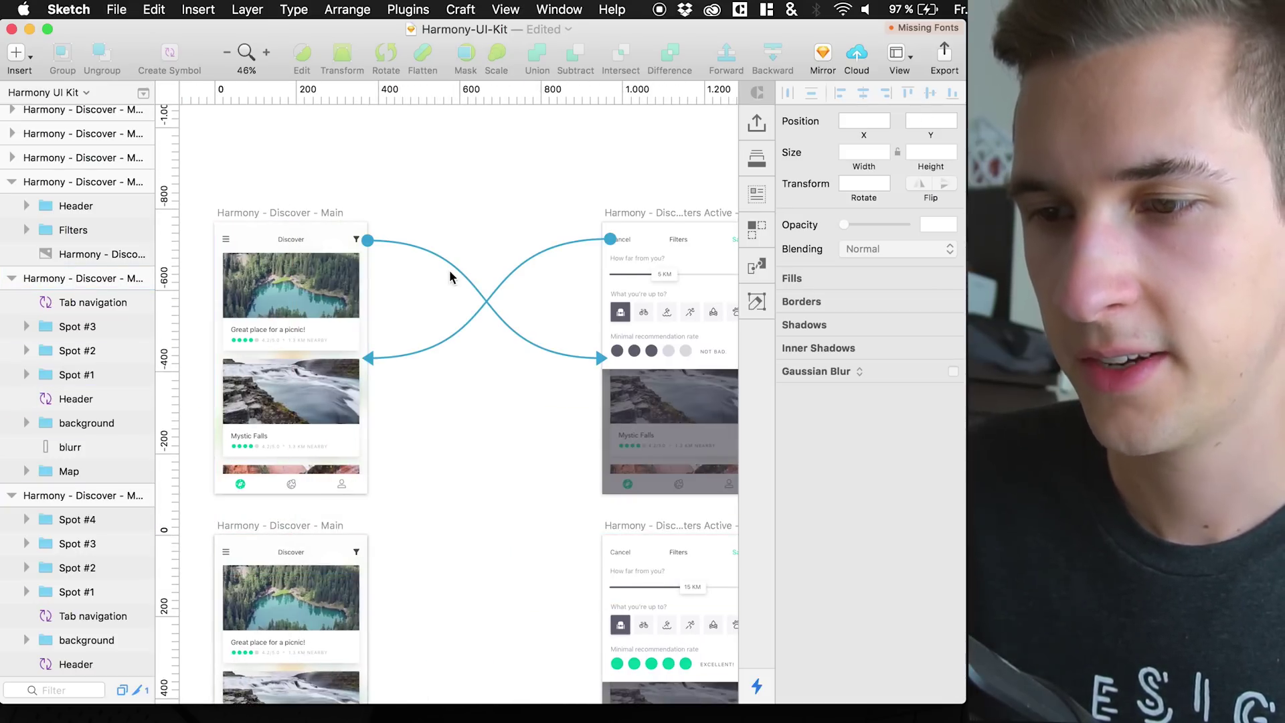
scroll(515, 283, right, 2)
scroll(516, 283, right, 1)
drag(536, 281, 355, 224)
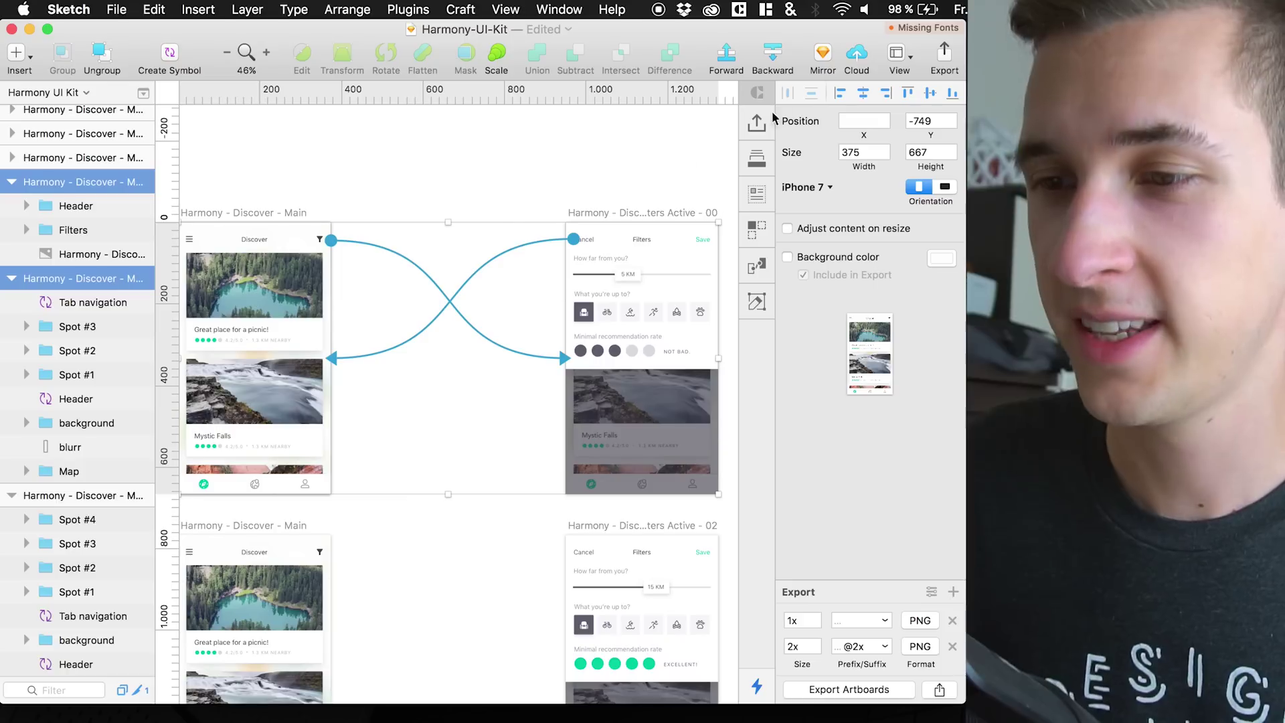
- Create a new iPhone prototype named 'ios' in Craft Sync
click(758, 124)
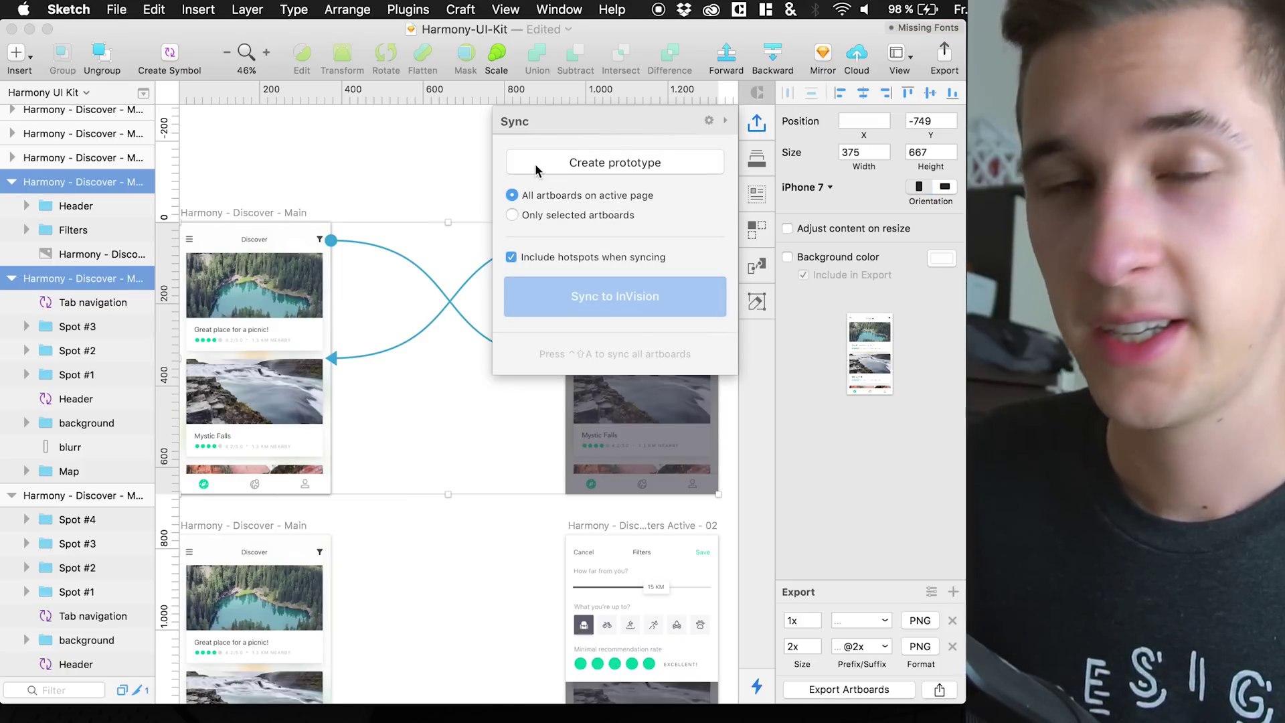
click(593, 163)
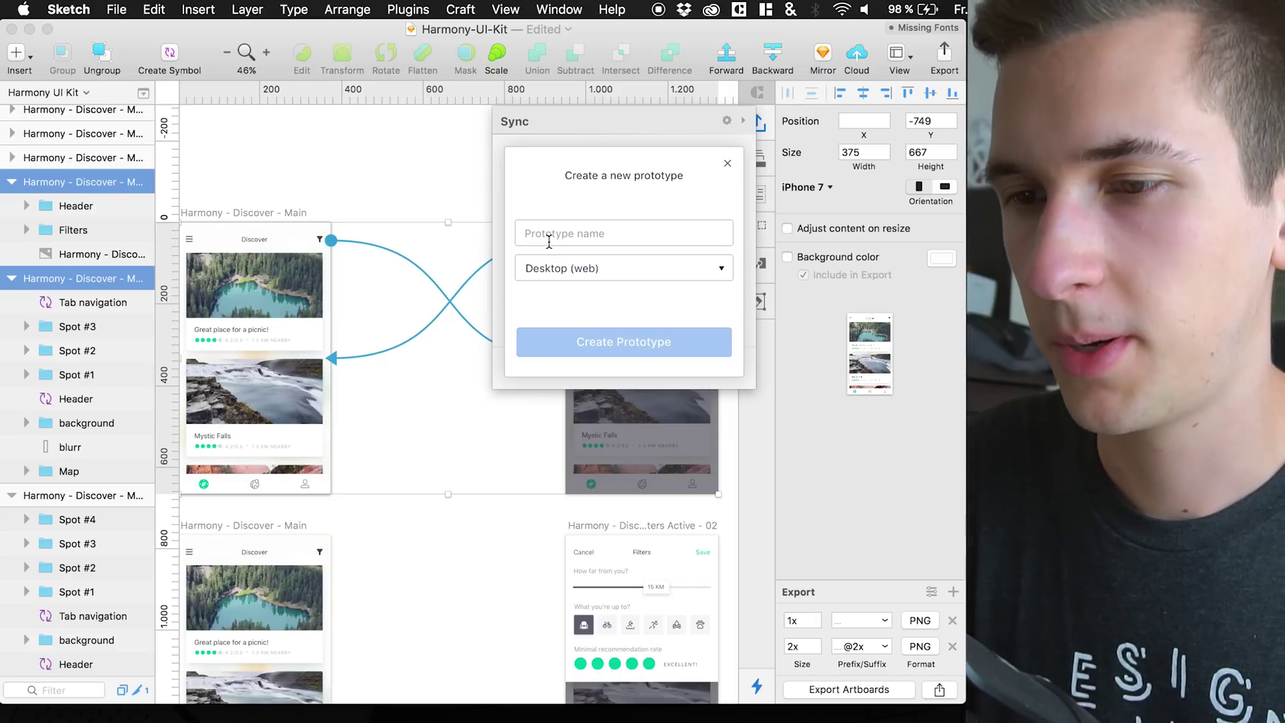
text(ios)
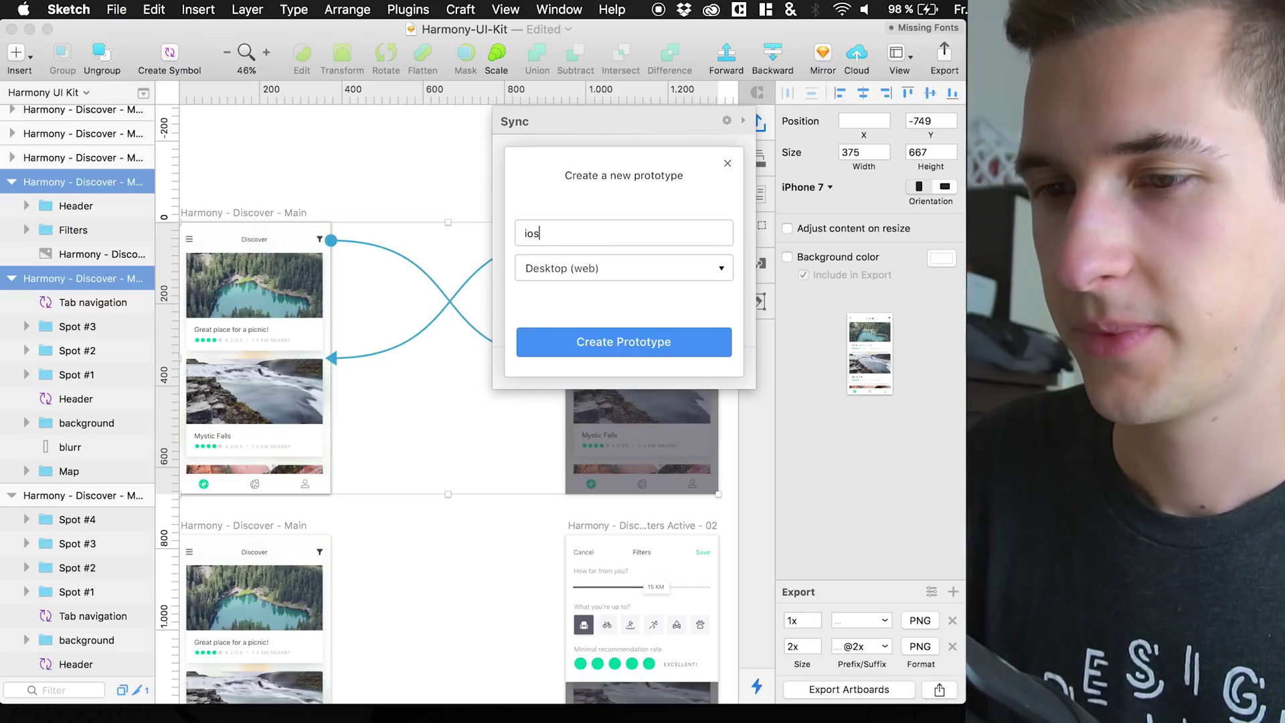
click(545, 268)
click(548, 317)
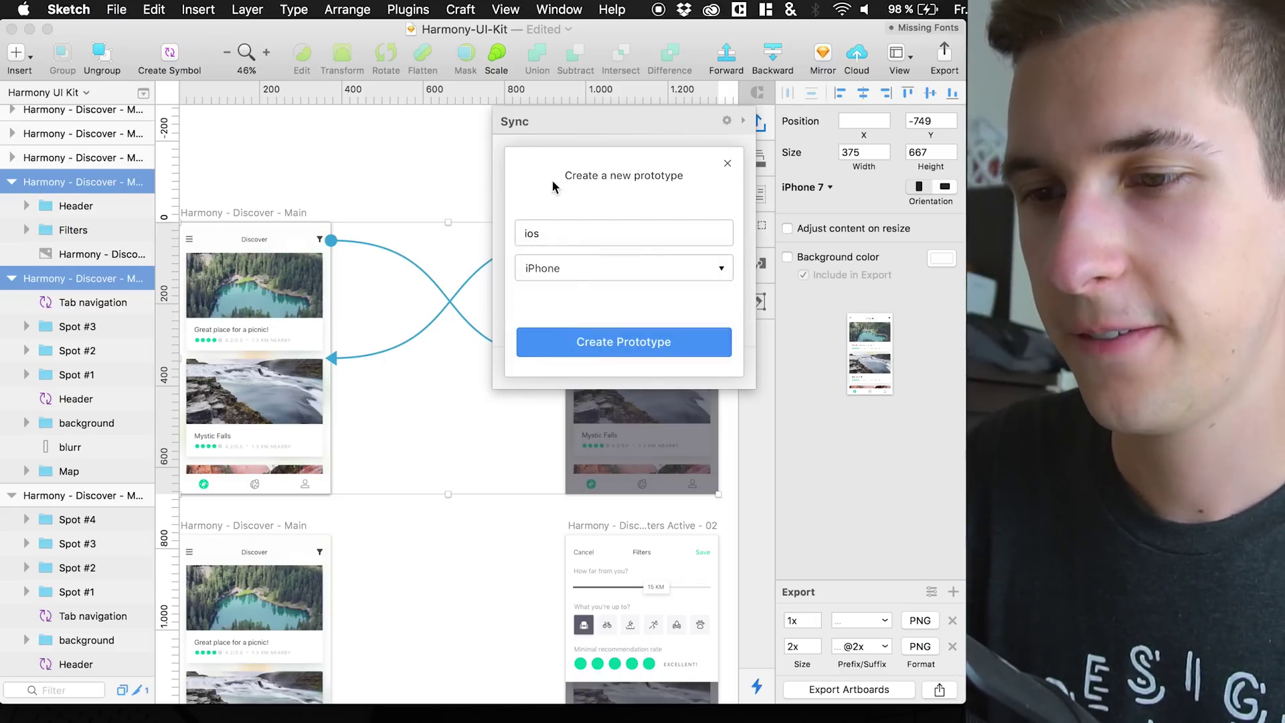
click(579, 339)
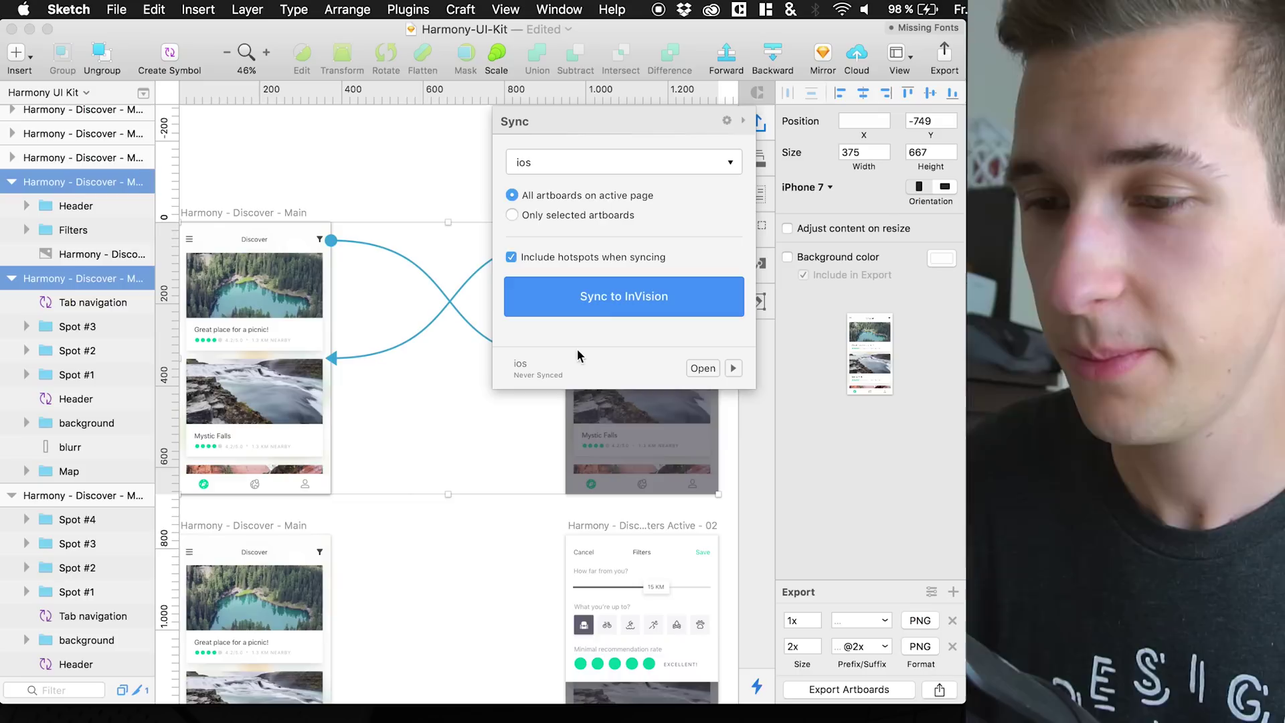
- Sync only the selected artboards to InVision and check the sync status
click(556, 215)
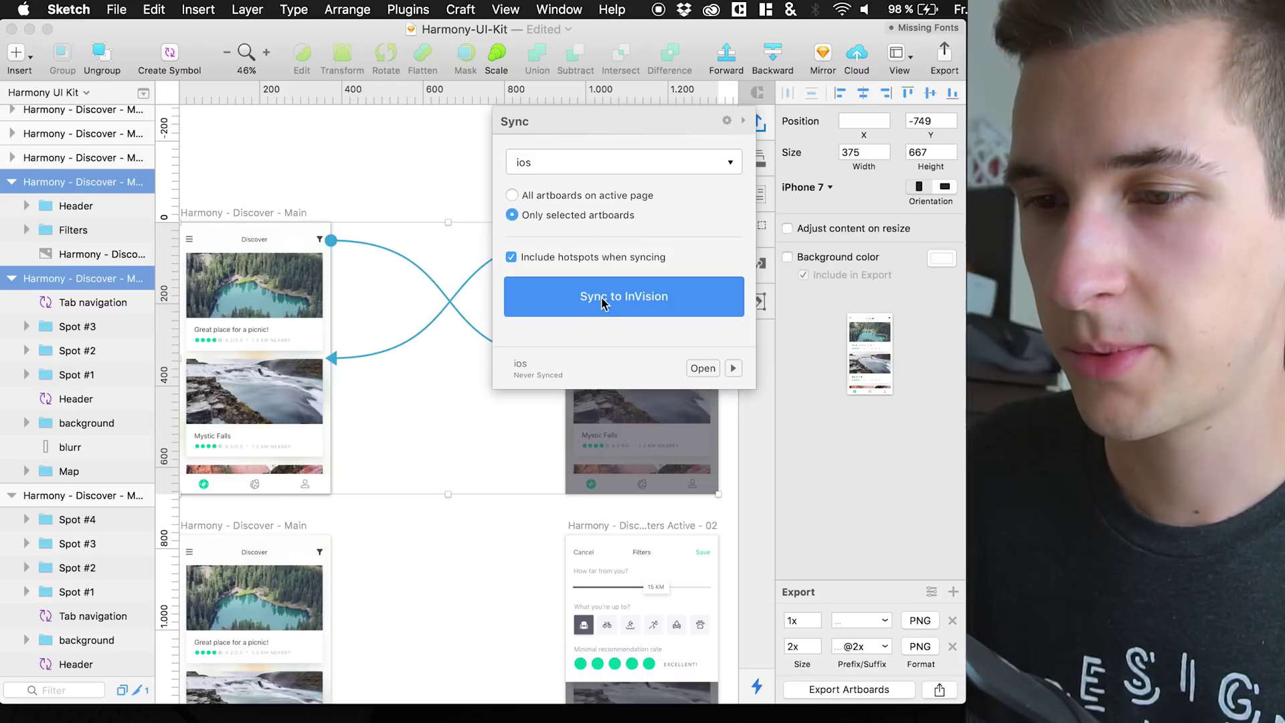
click(560, 298)
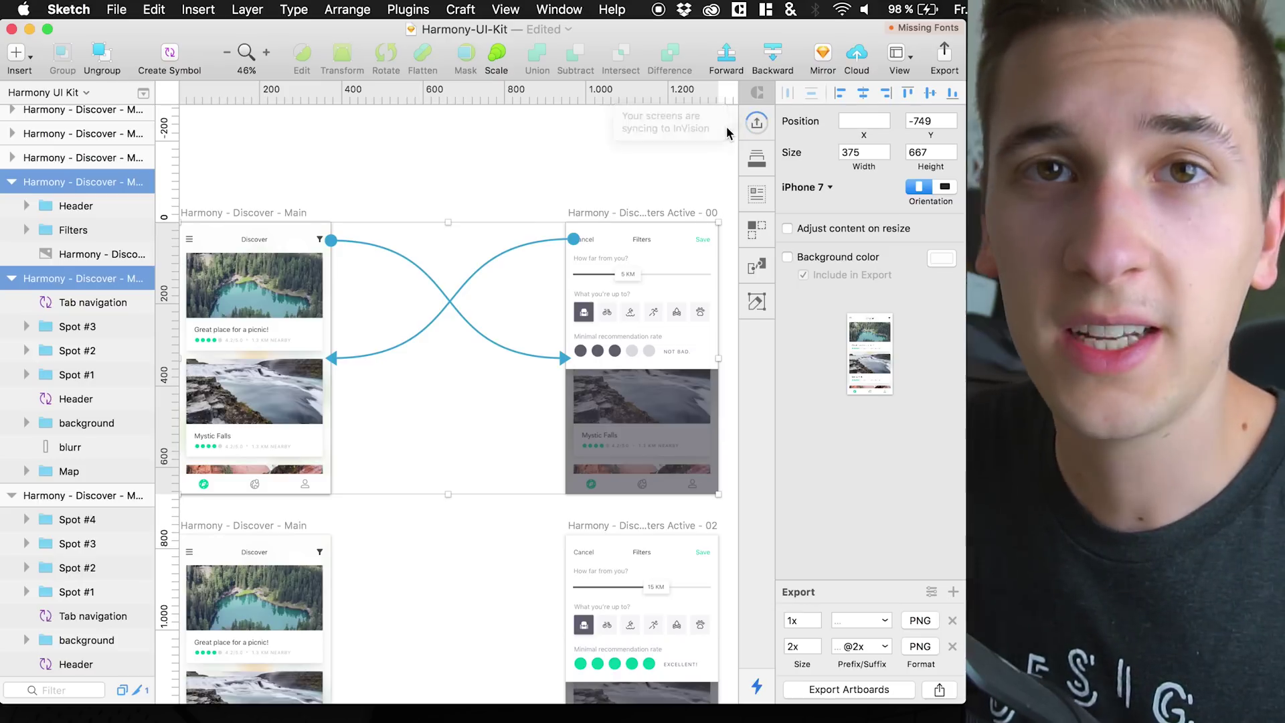
click(762, 126)
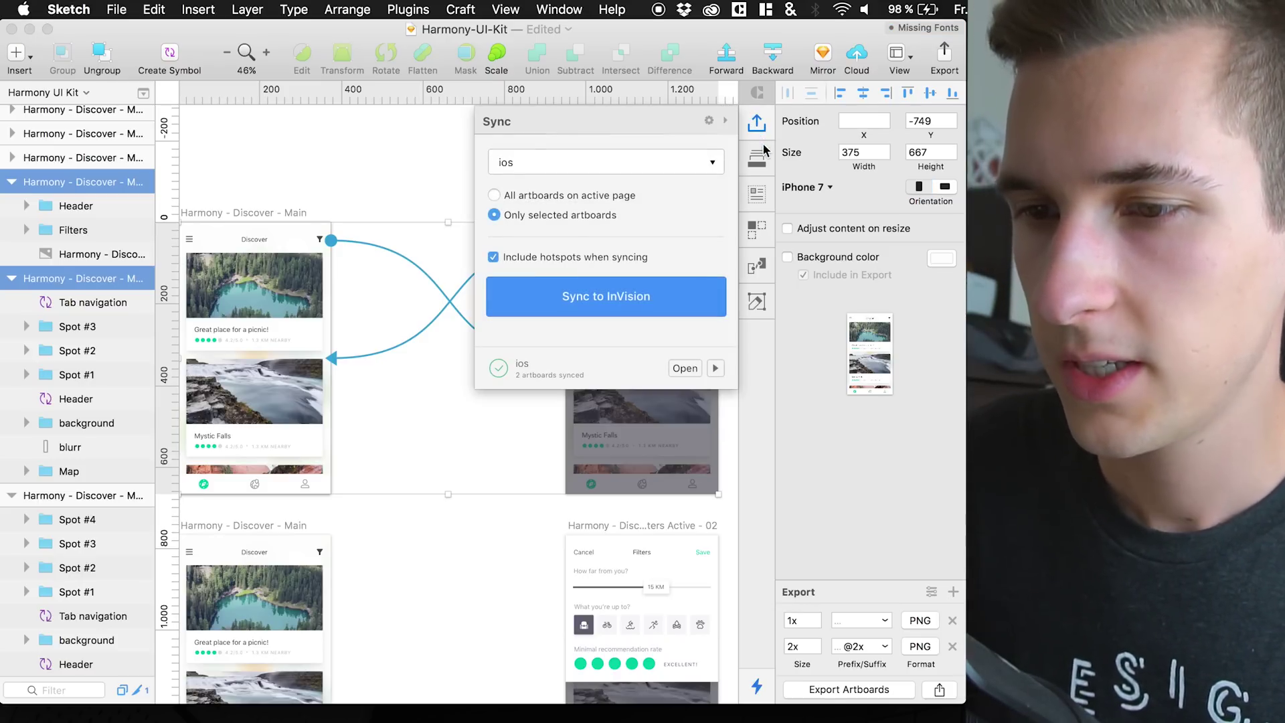
- Open the ios prototype in the browser and preview its Discover screen
click(686, 373)
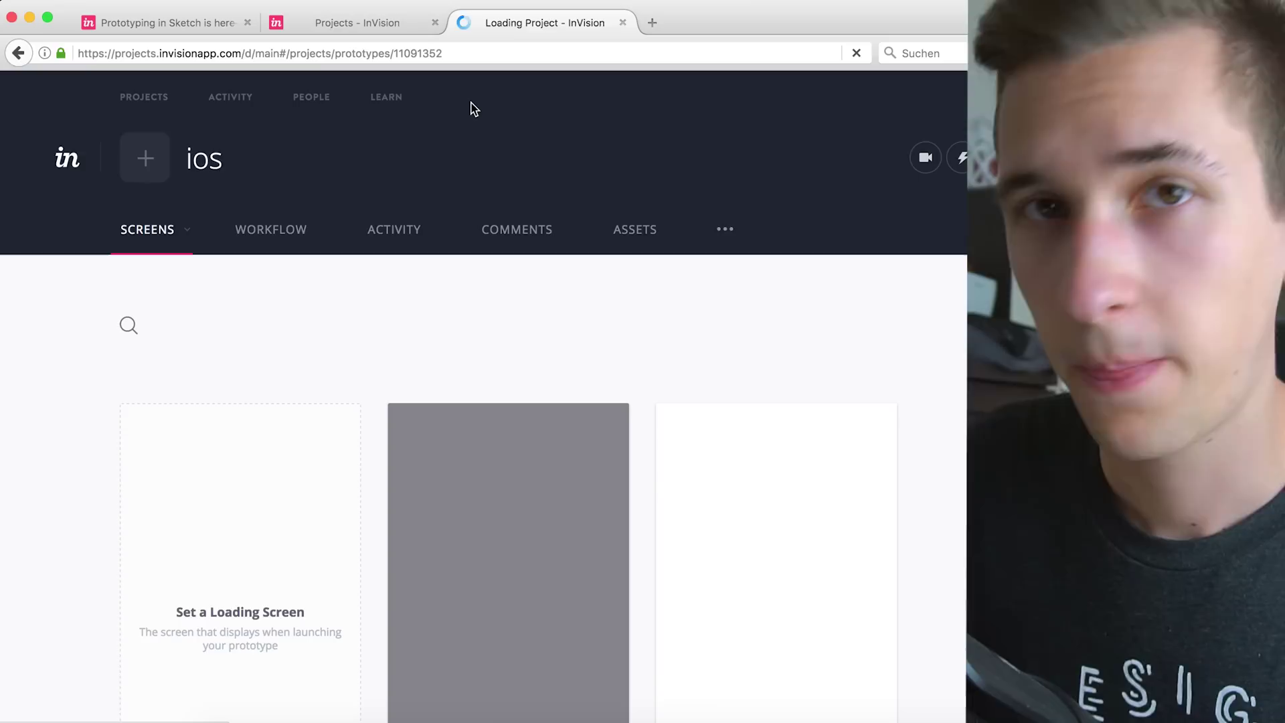
scroll(493, 254, down, 2)
scroll(493, 239, down, 5)
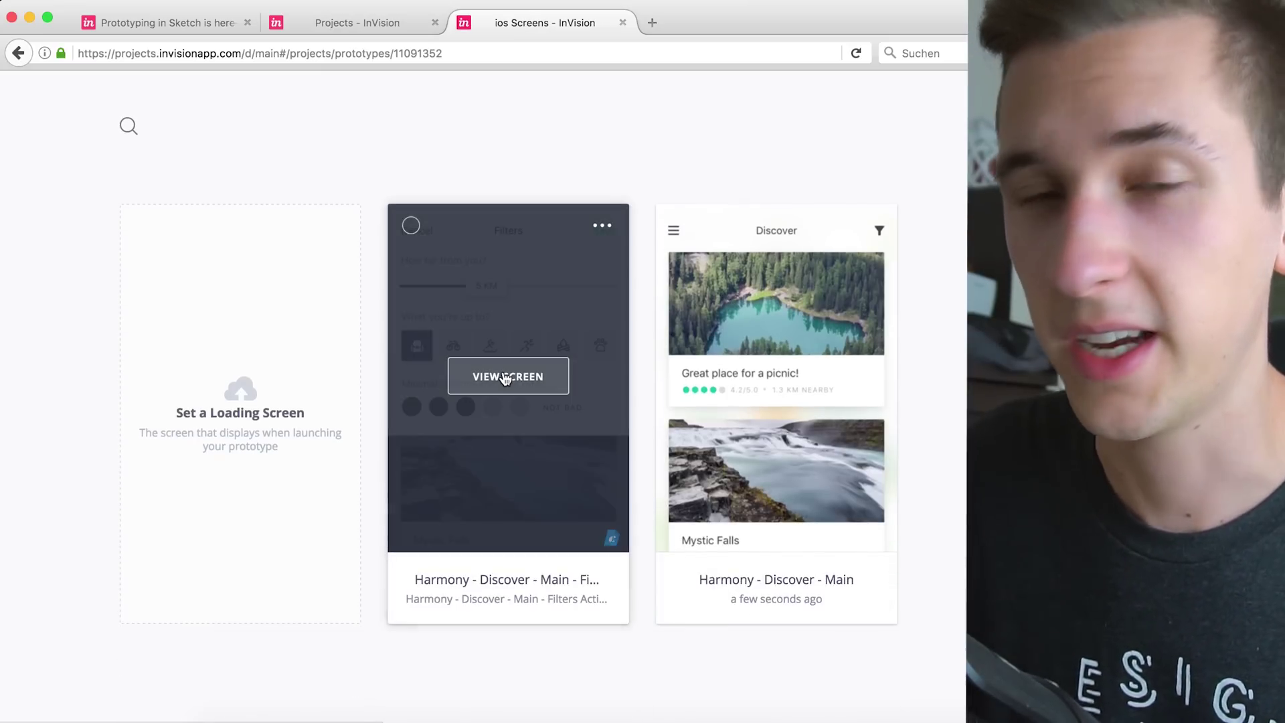
scroll(560, 376, up, 4)
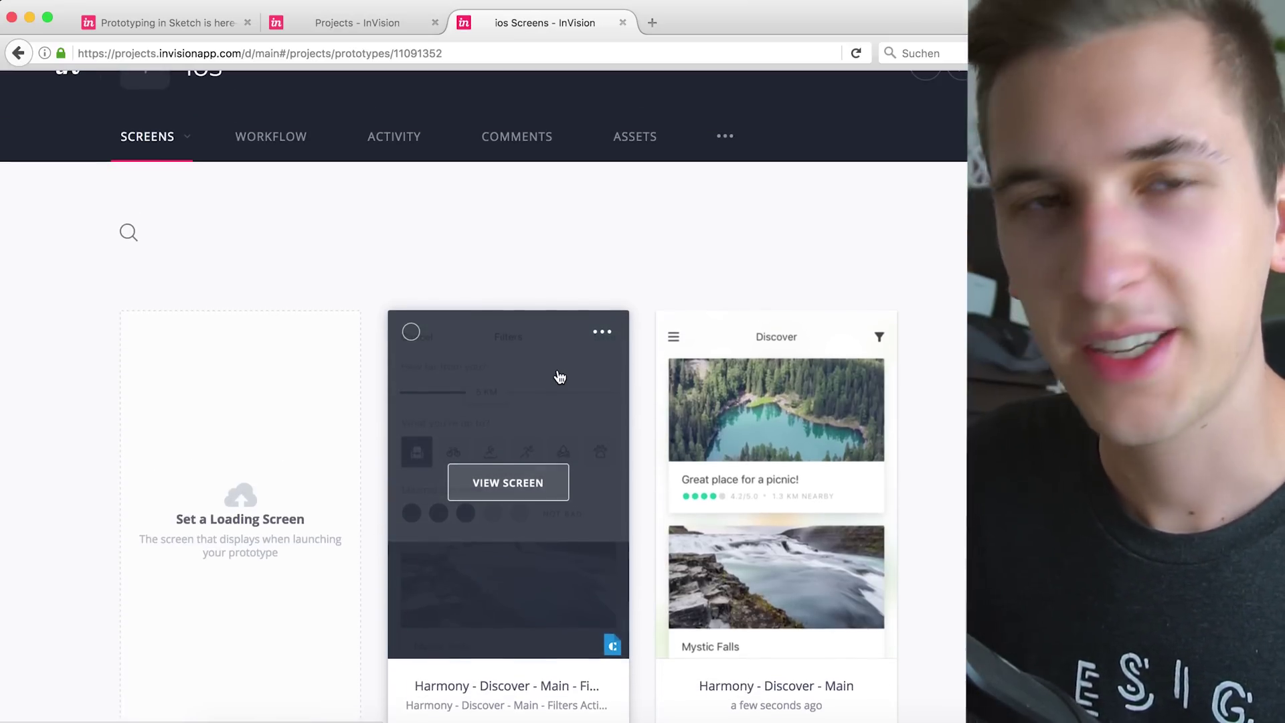
scroll(747, 373, up, 3)
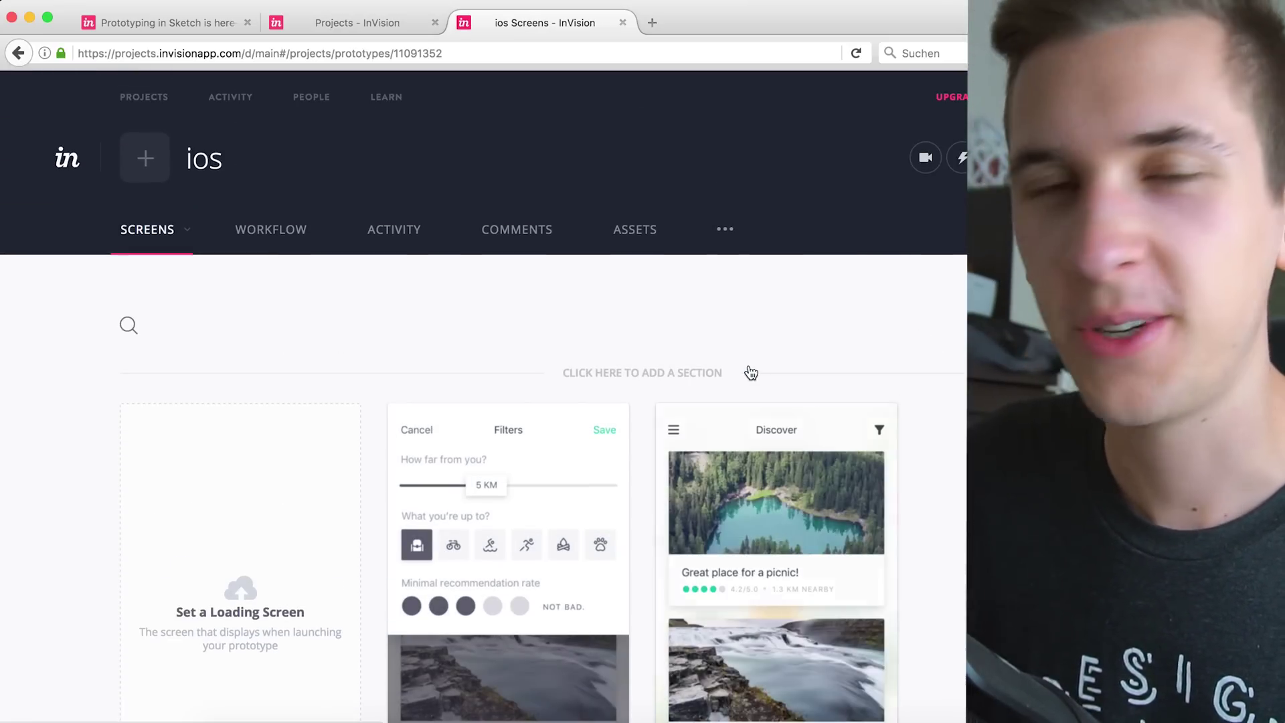
scroll(749, 373, down, 4)
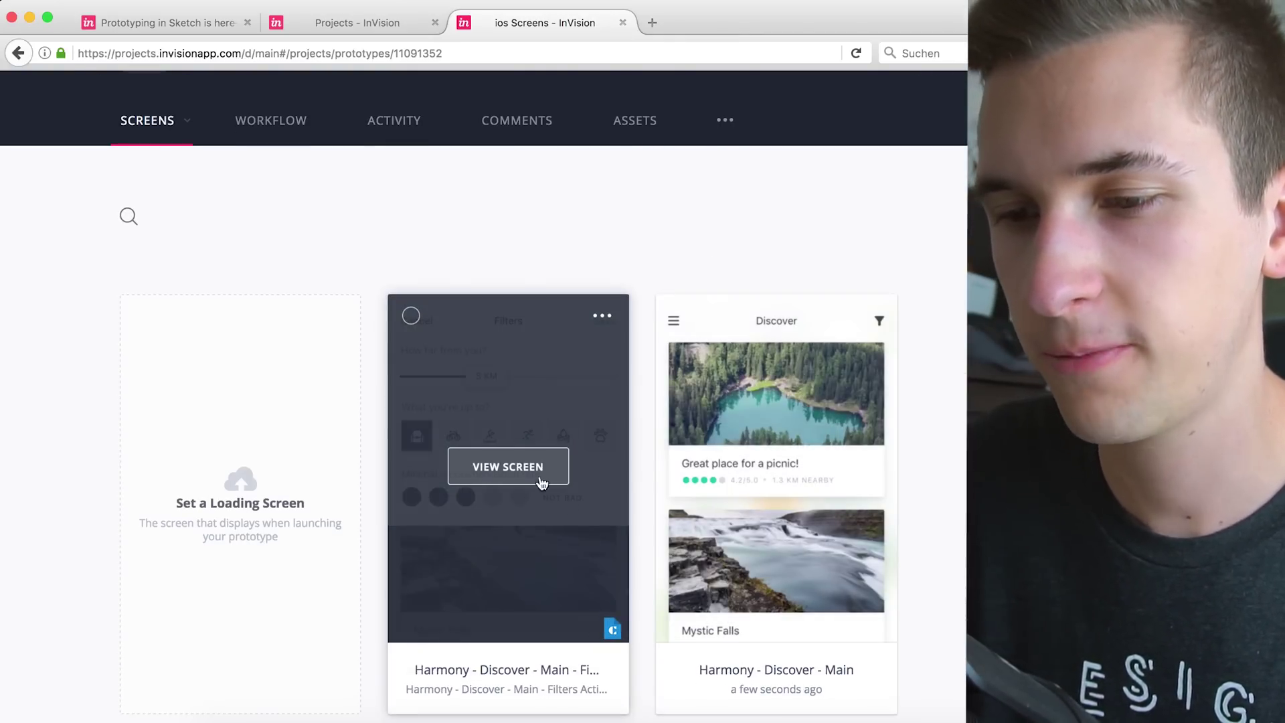
click(748, 475)
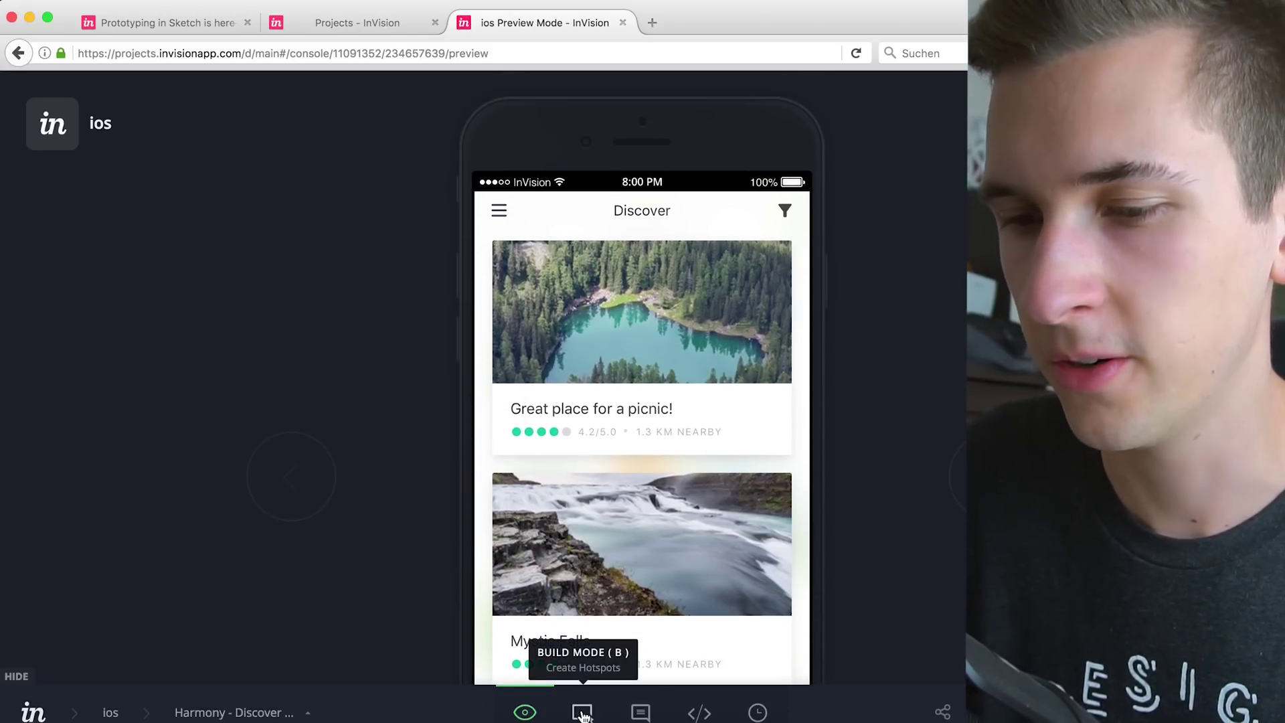
- Test the filter-to-Filters and Cancel-to-Discover links twice in preview, finishing in Build Mode
click(582, 713)
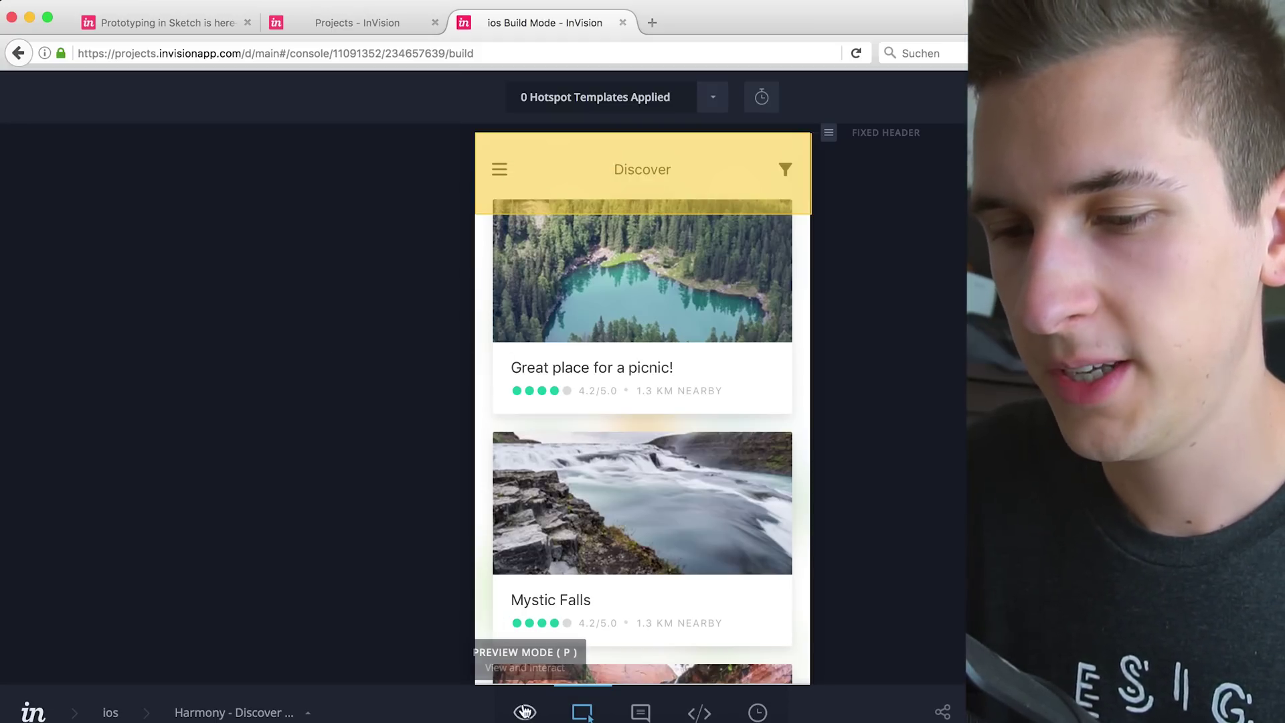
click(524, 713)
click(639, 300)
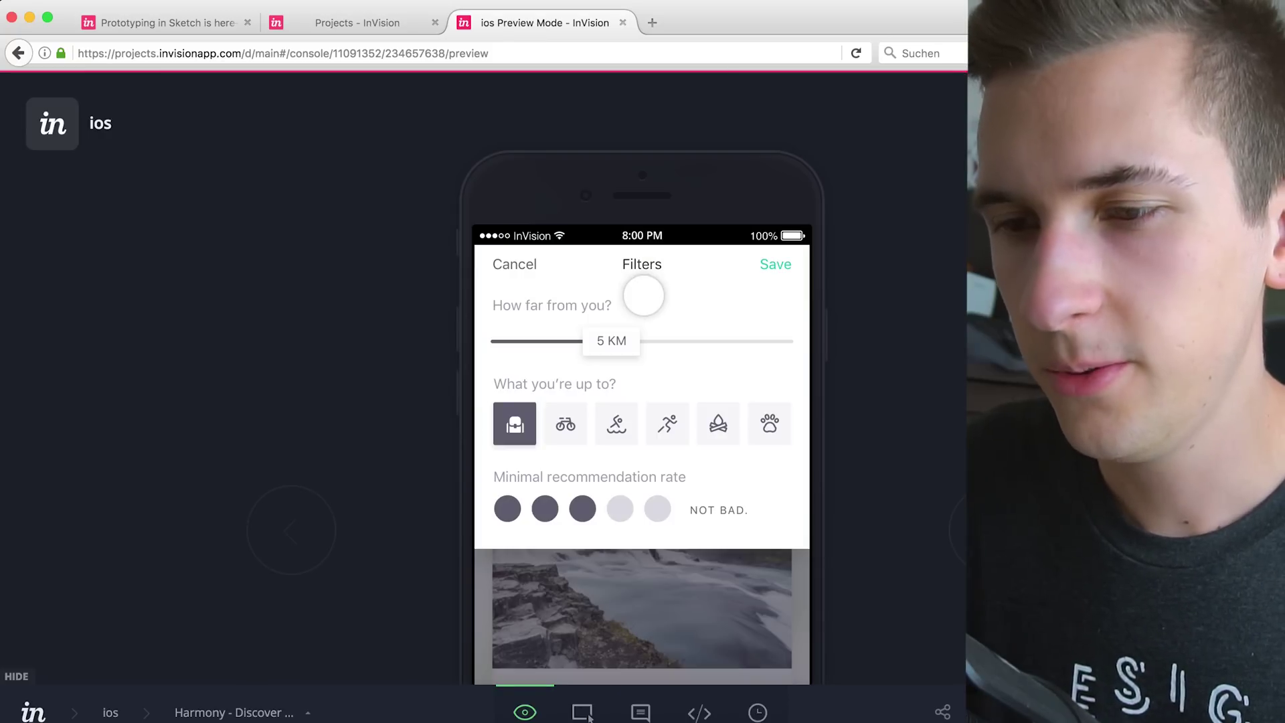
scroll(644, 295, down, 2)
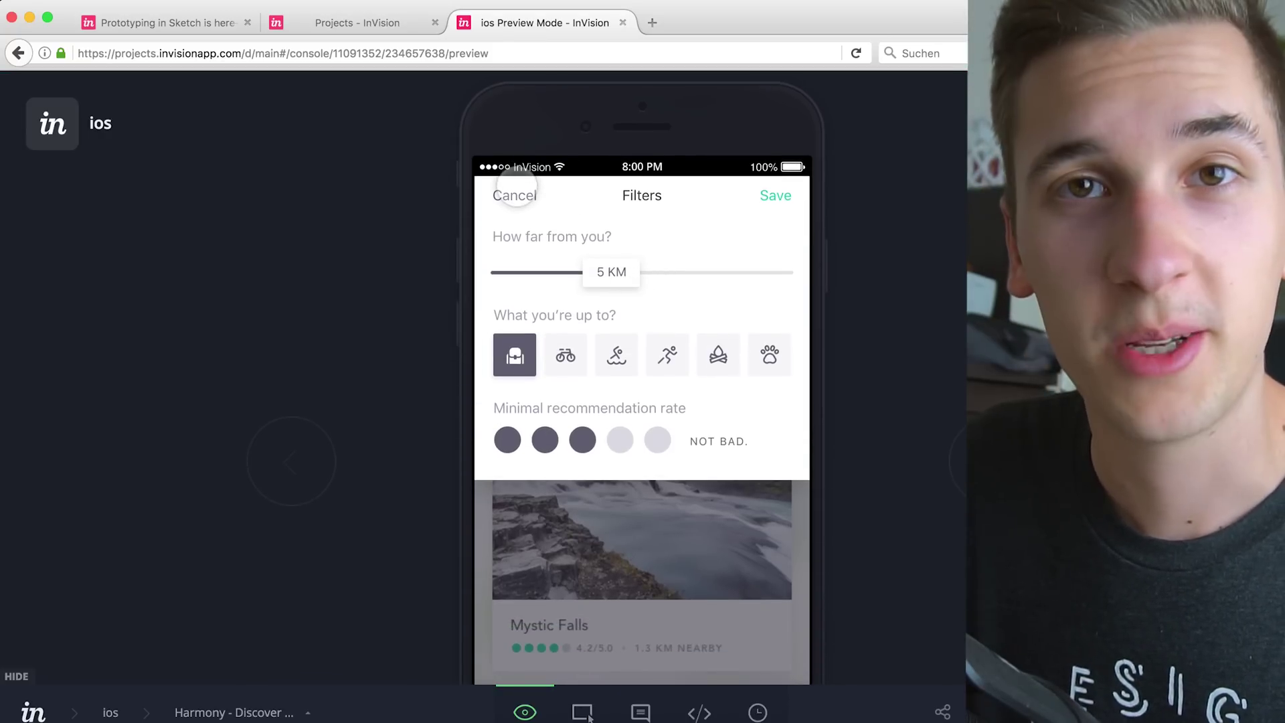
click(515, 191)
click(592, 219)
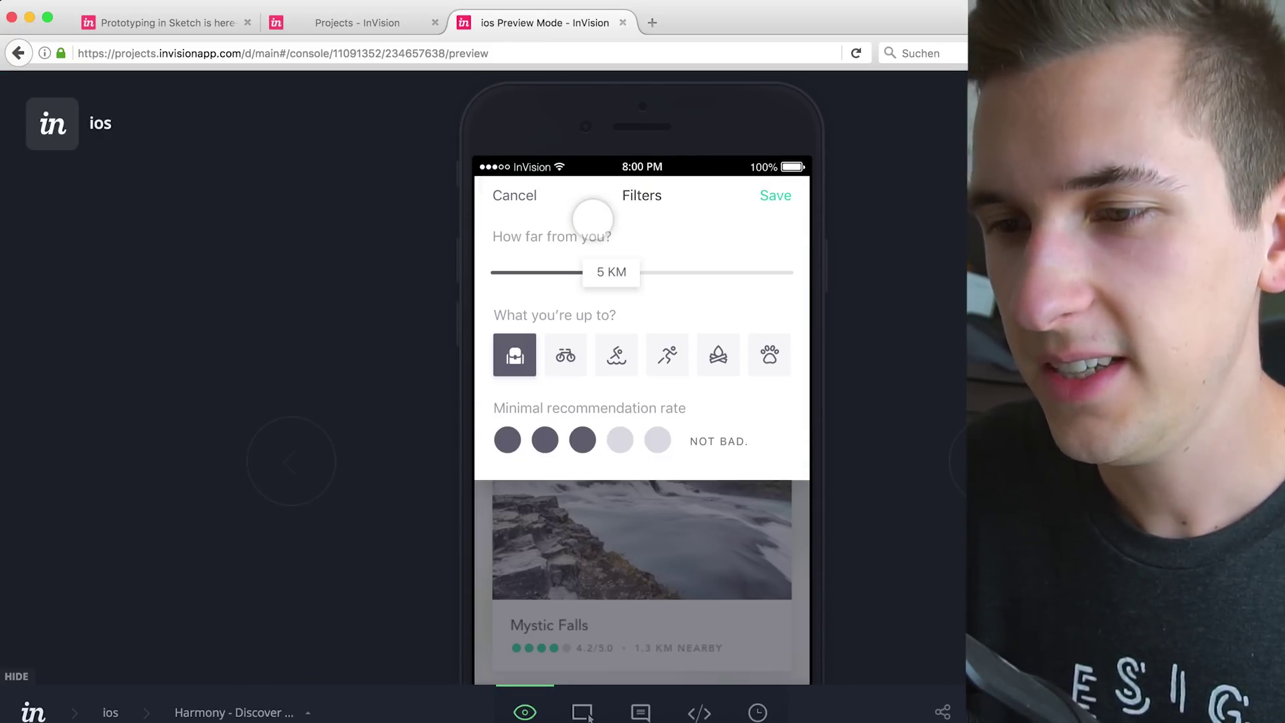
click(515, 195)
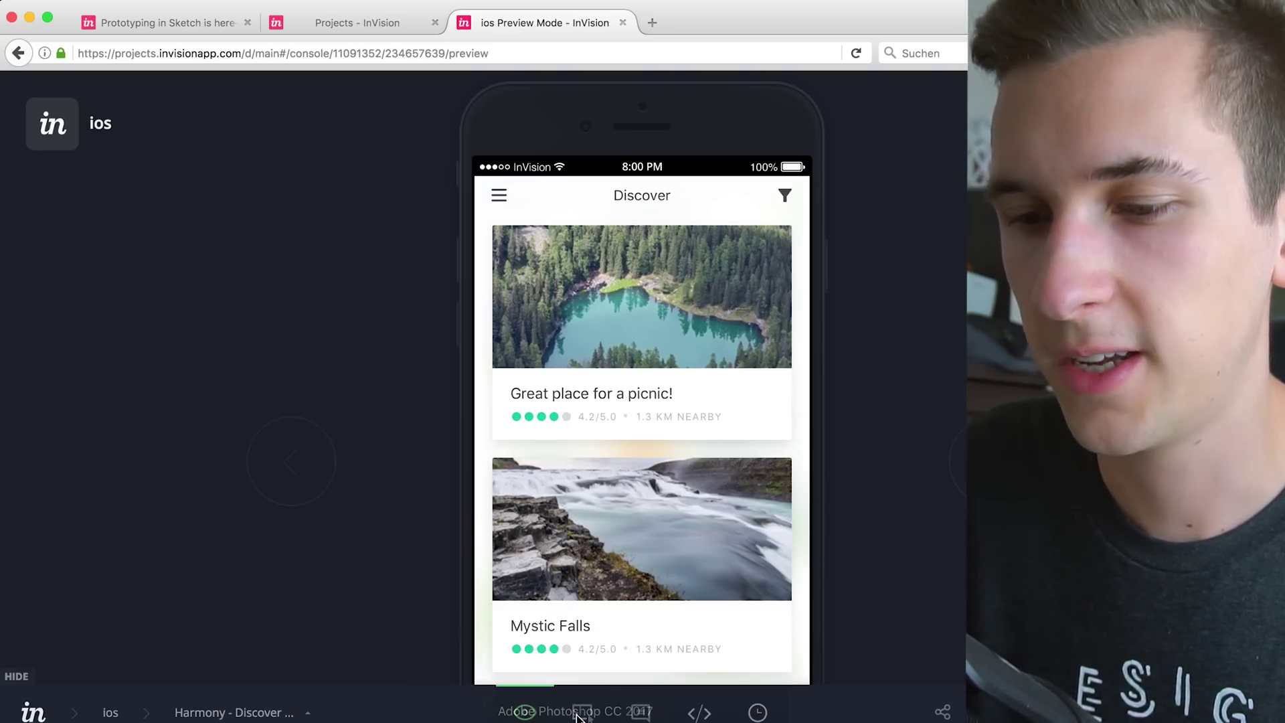
click(582, 714)
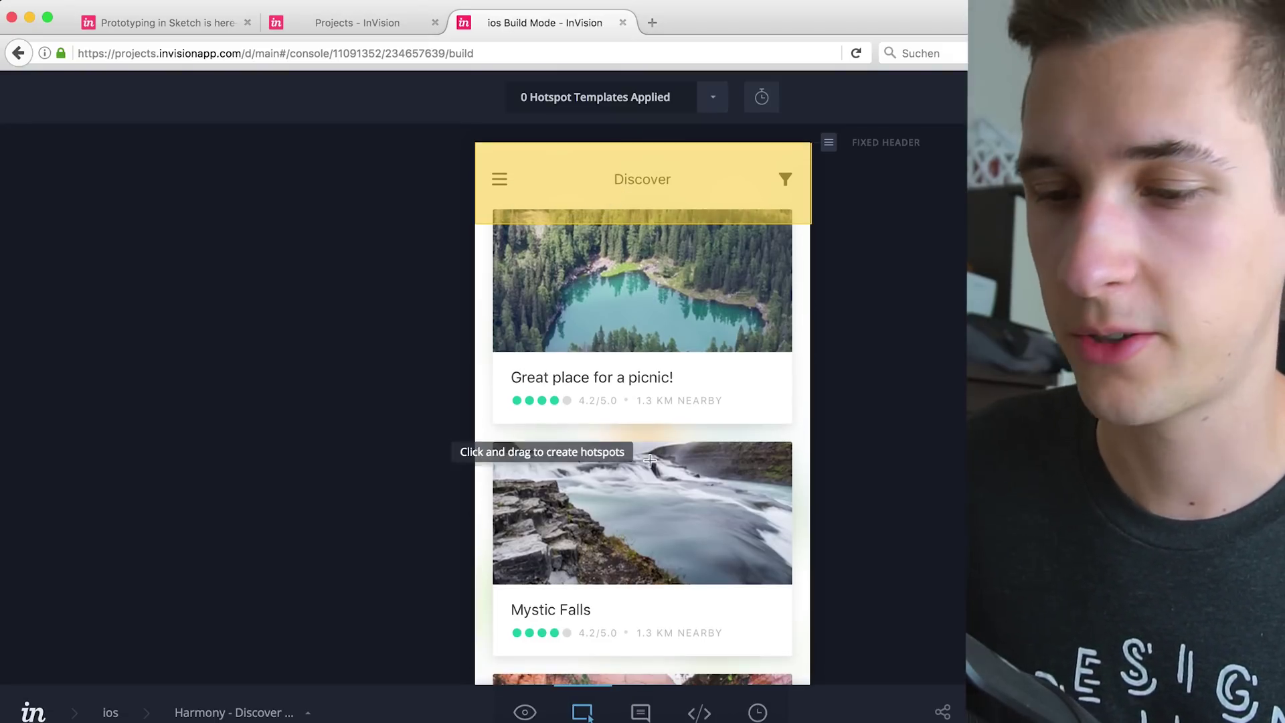
- Back in Sketch, change the Header link to a Tap gesture with a Slide Up transition
key(super+Tab)
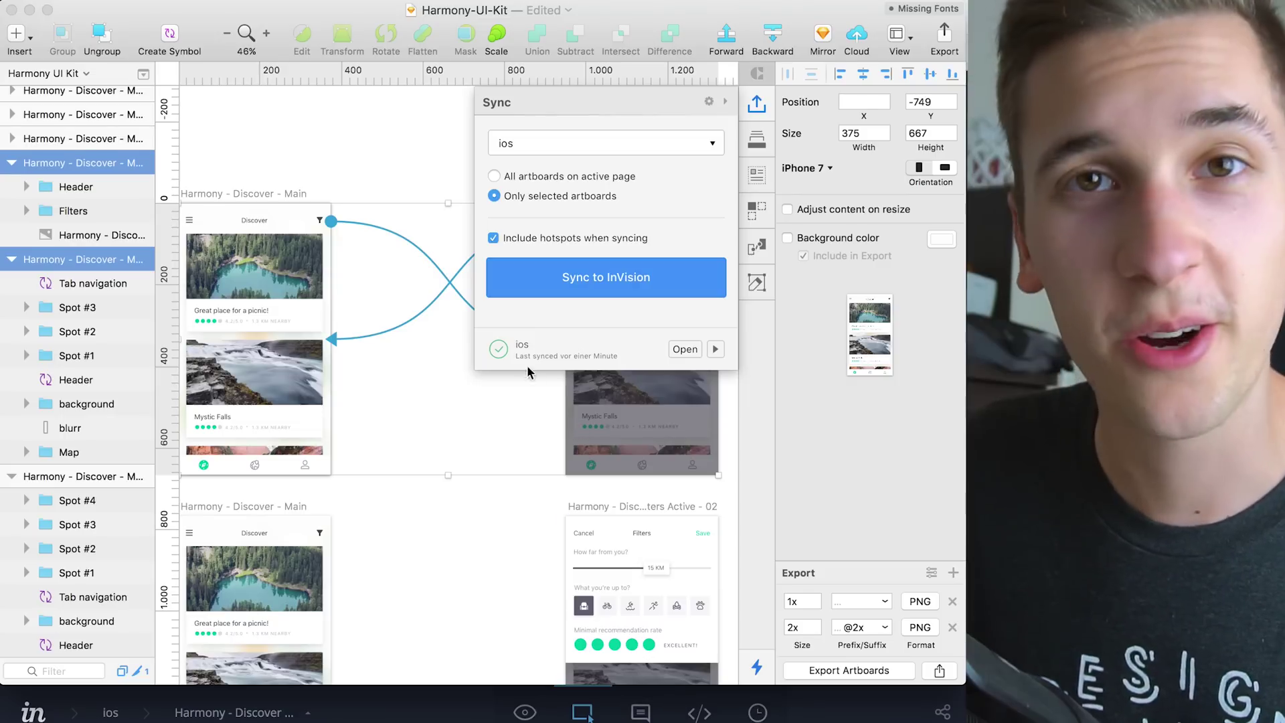
scroll(301, 241, left, 3)
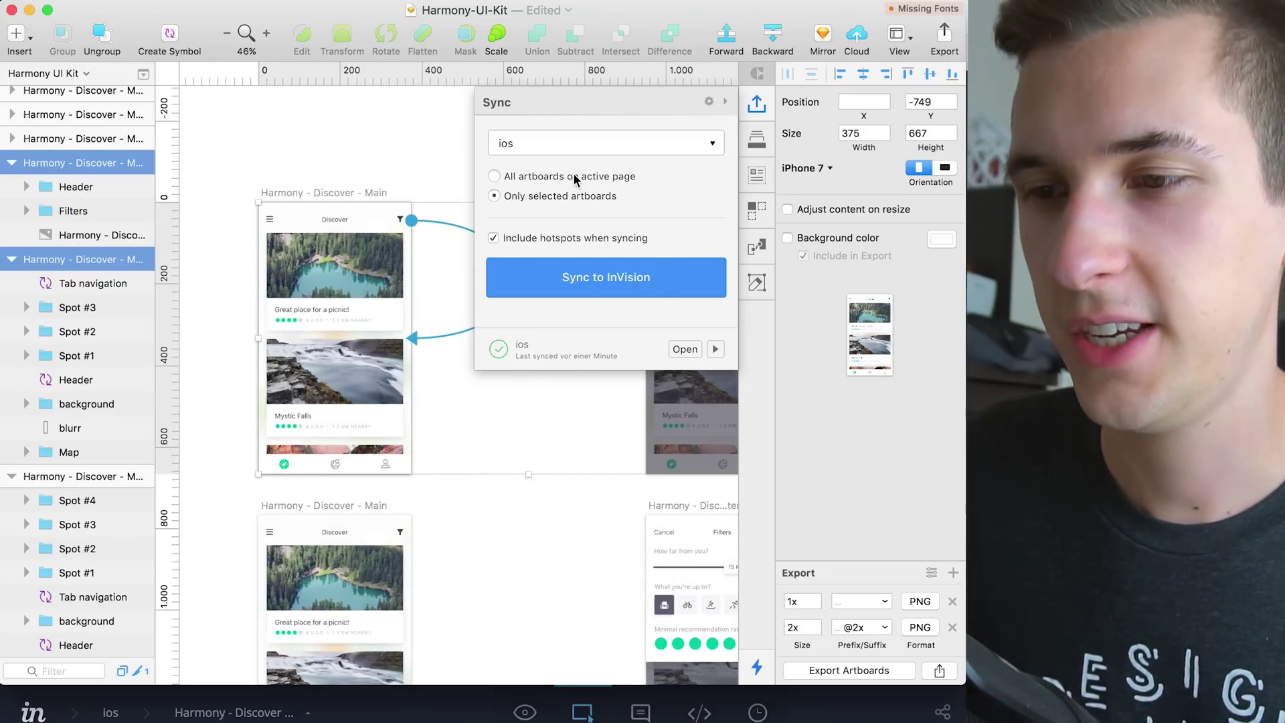
click(761, 104)
click(407, 224)
click(267, 209)
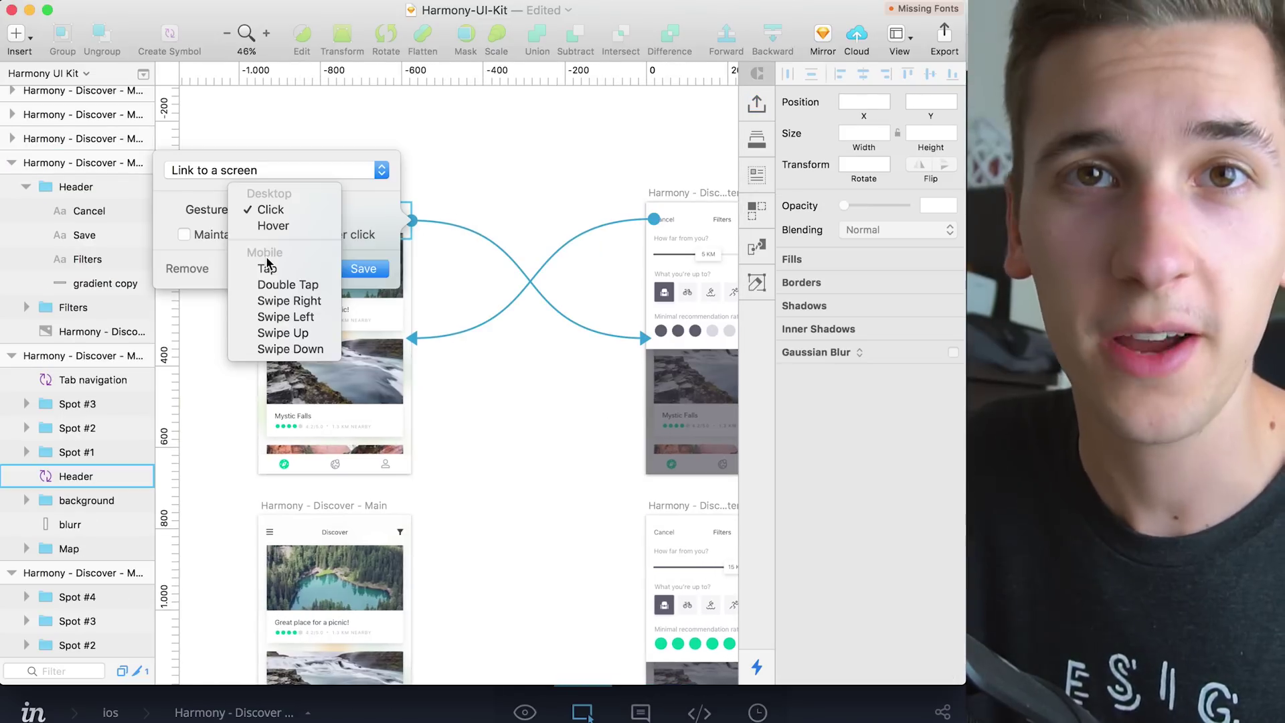
click(264, 268)
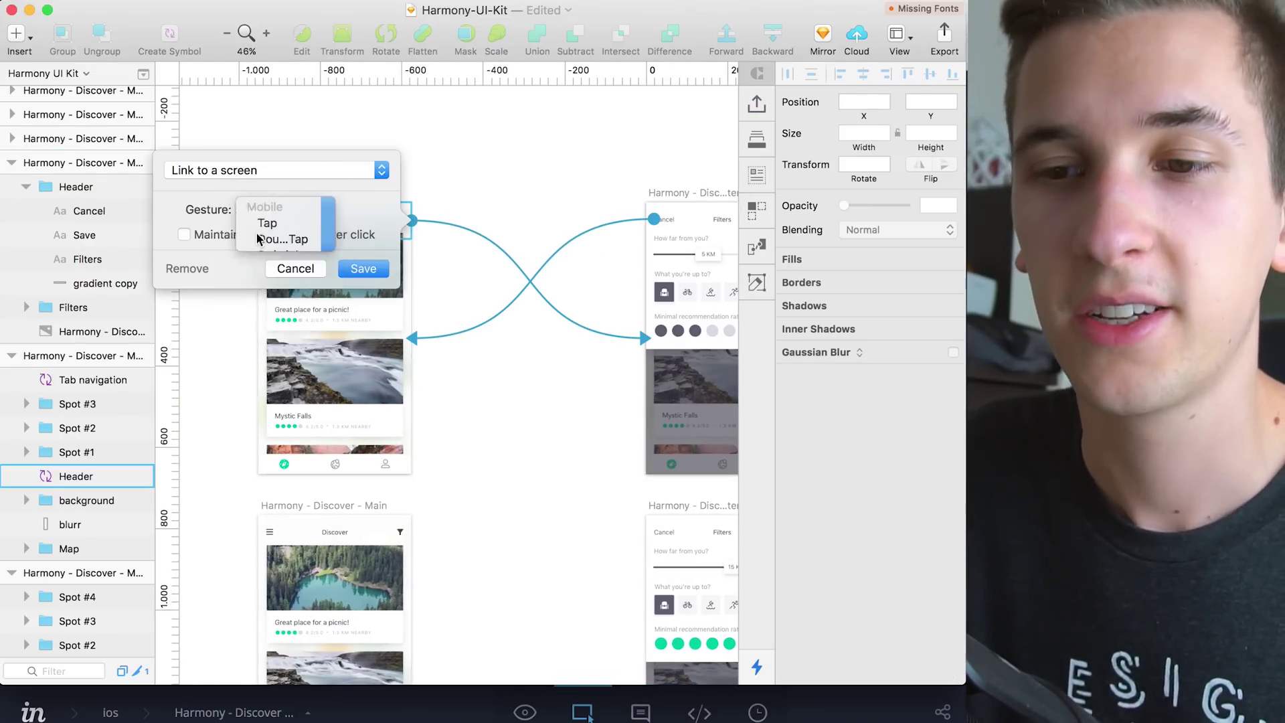
click(280, 222)
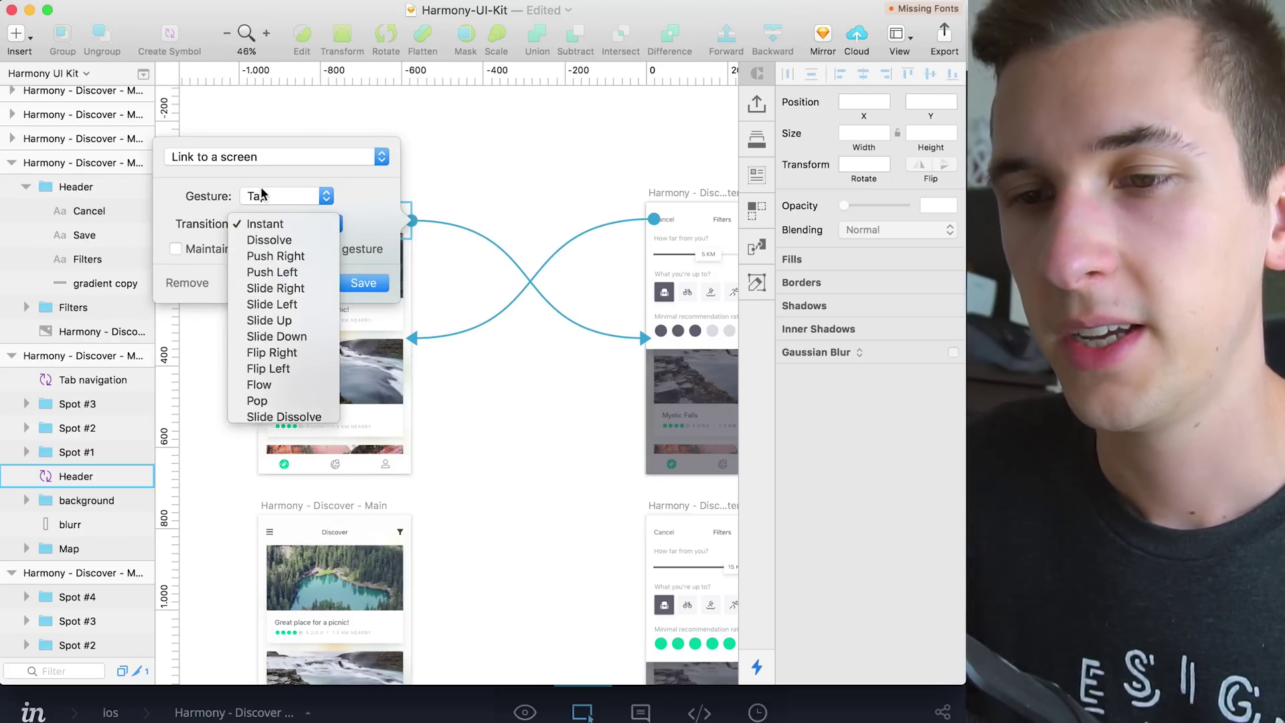
click(233, 216)
click(262, 225)
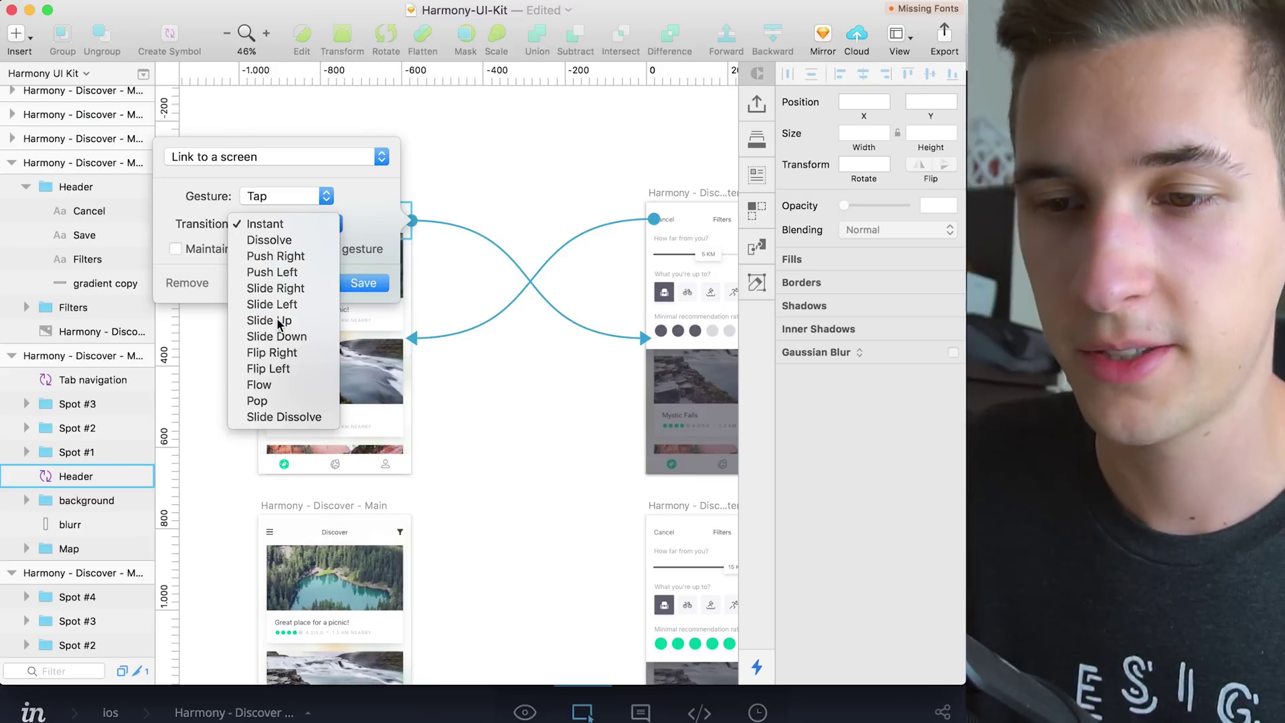
click(271, 320)
- After a no-artboards warning, select both Discover artboards and reopen the InVision sync options
click(757, 104)
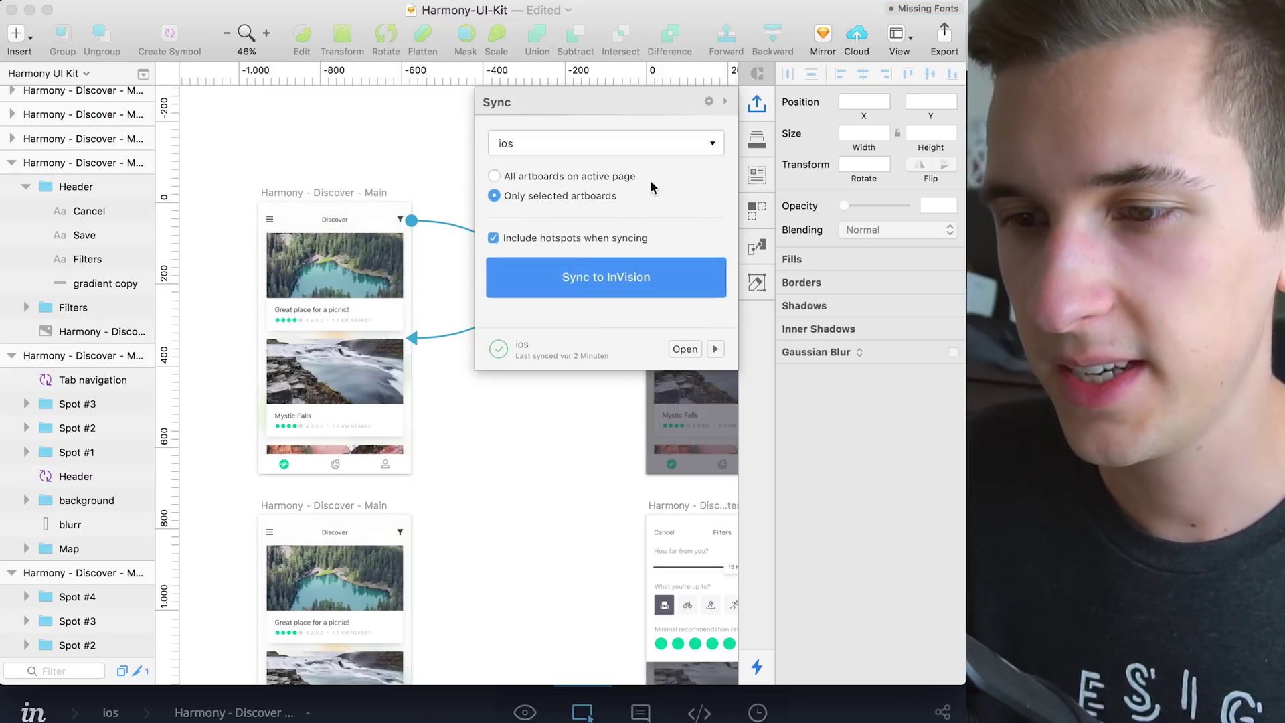
click(587, 277)
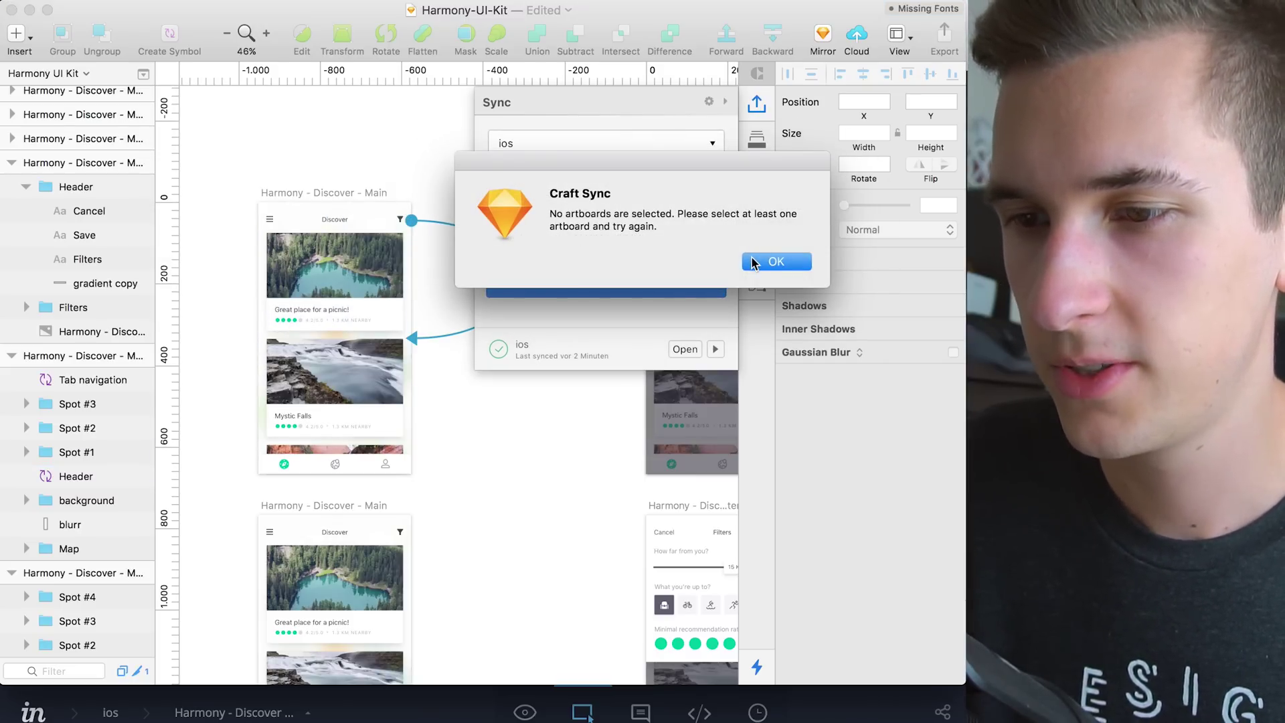
click(754, 263)
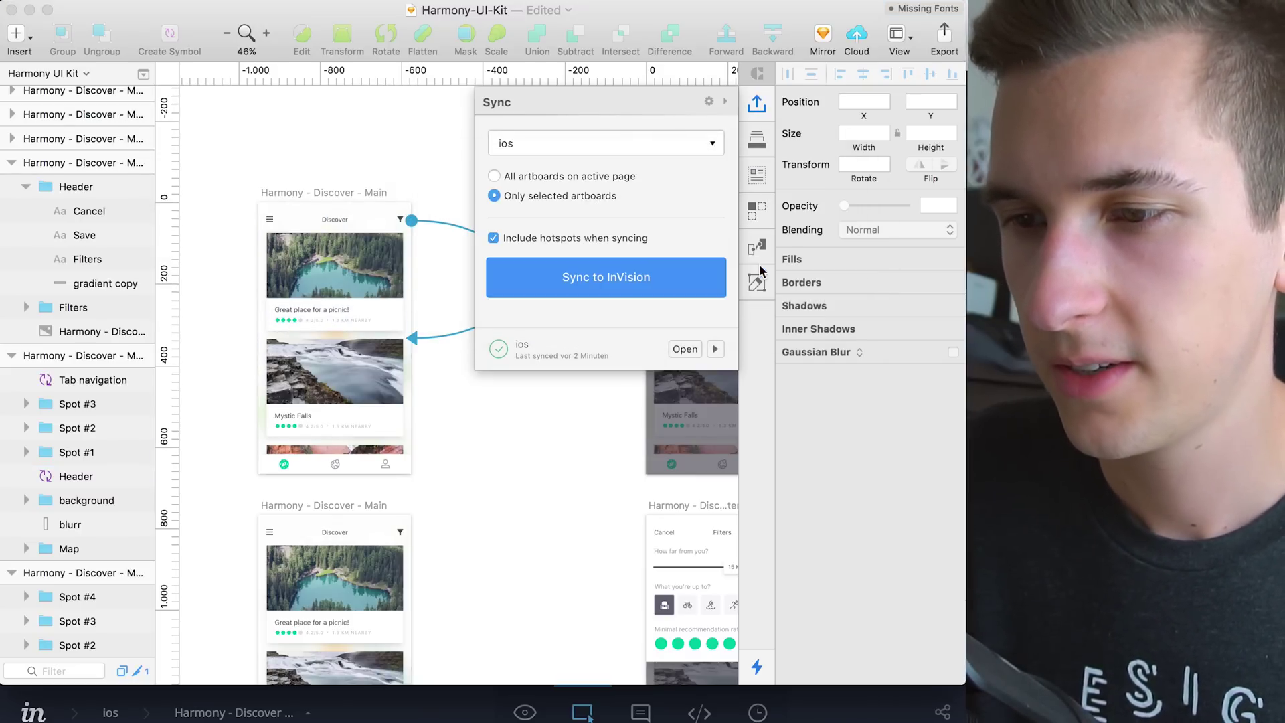
click(765, 107)
click(671, 190)
click(343, 195)
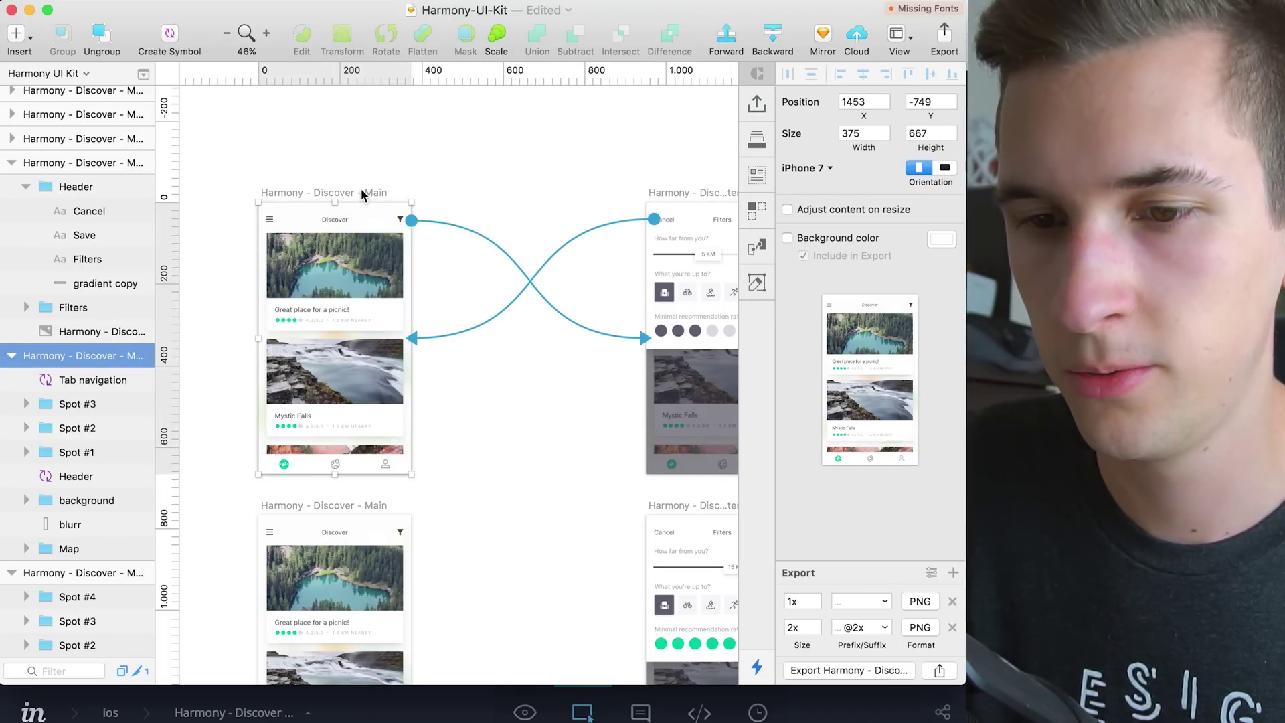
shift+click(48, 167)
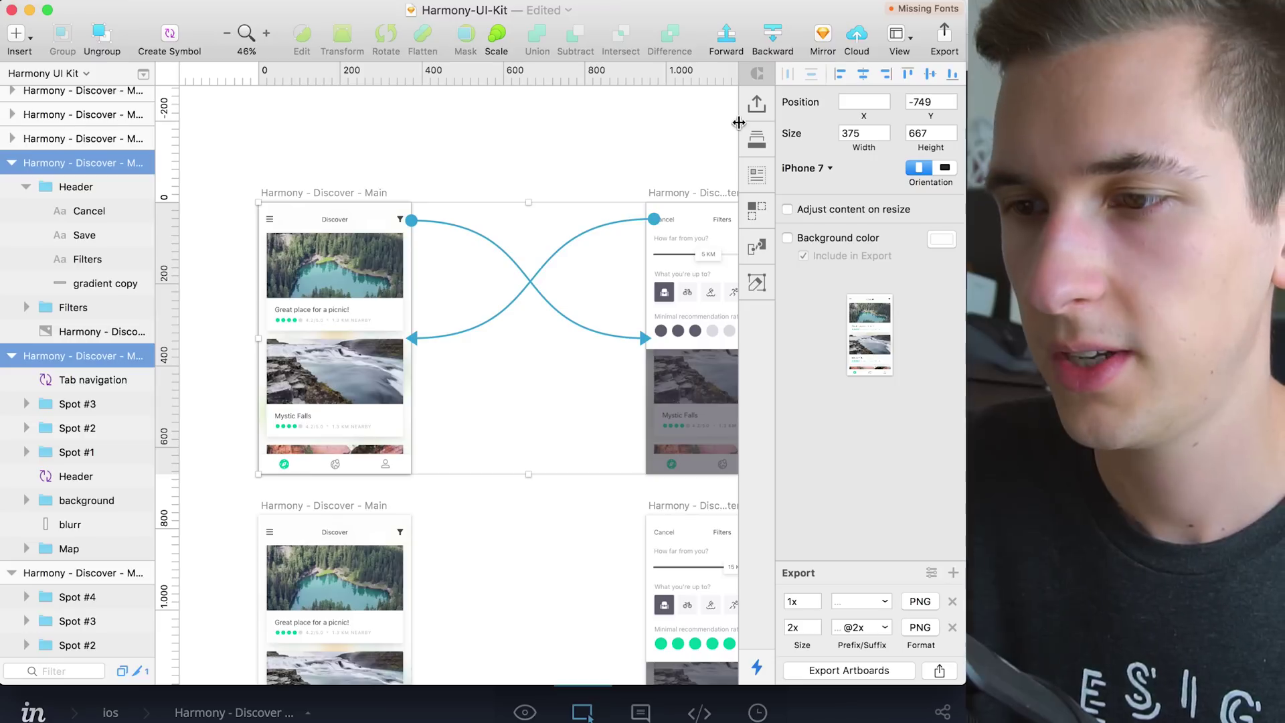
click(757, 108)
- Sync both artboards, preview Filters and Cancel back to Discover, then switch to Sketch
click(540, 281)
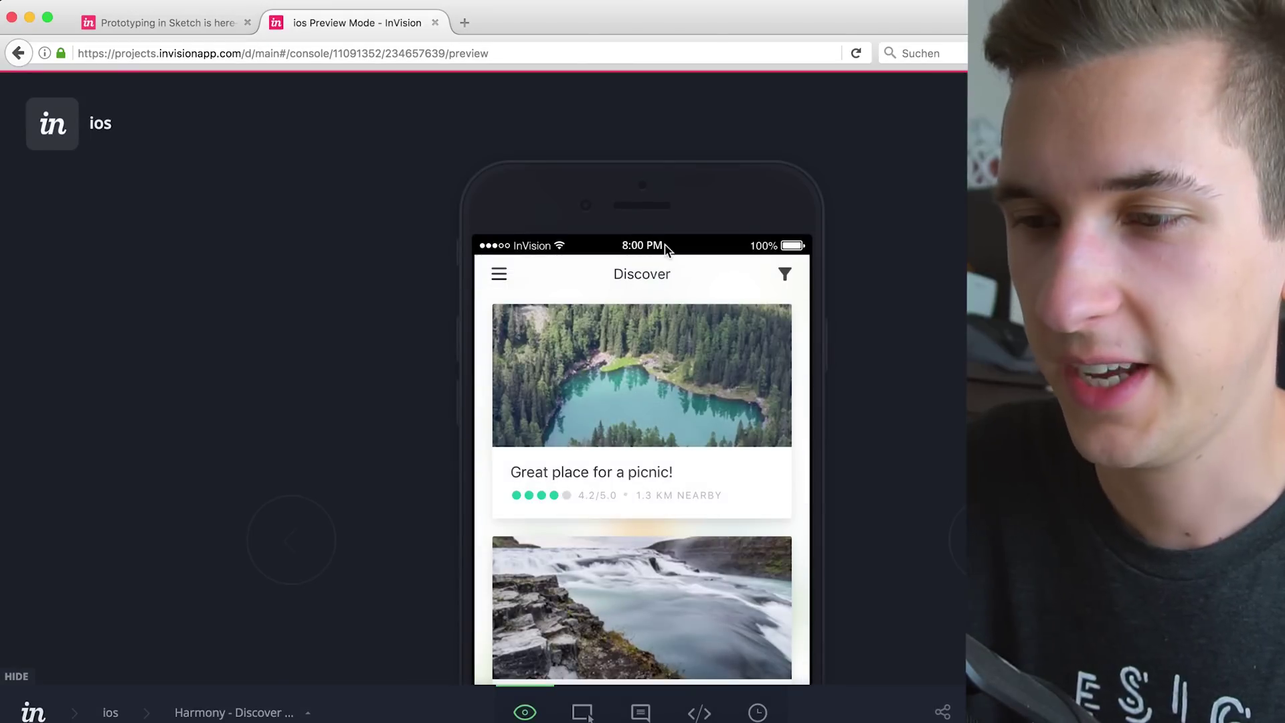
click(785, 272)
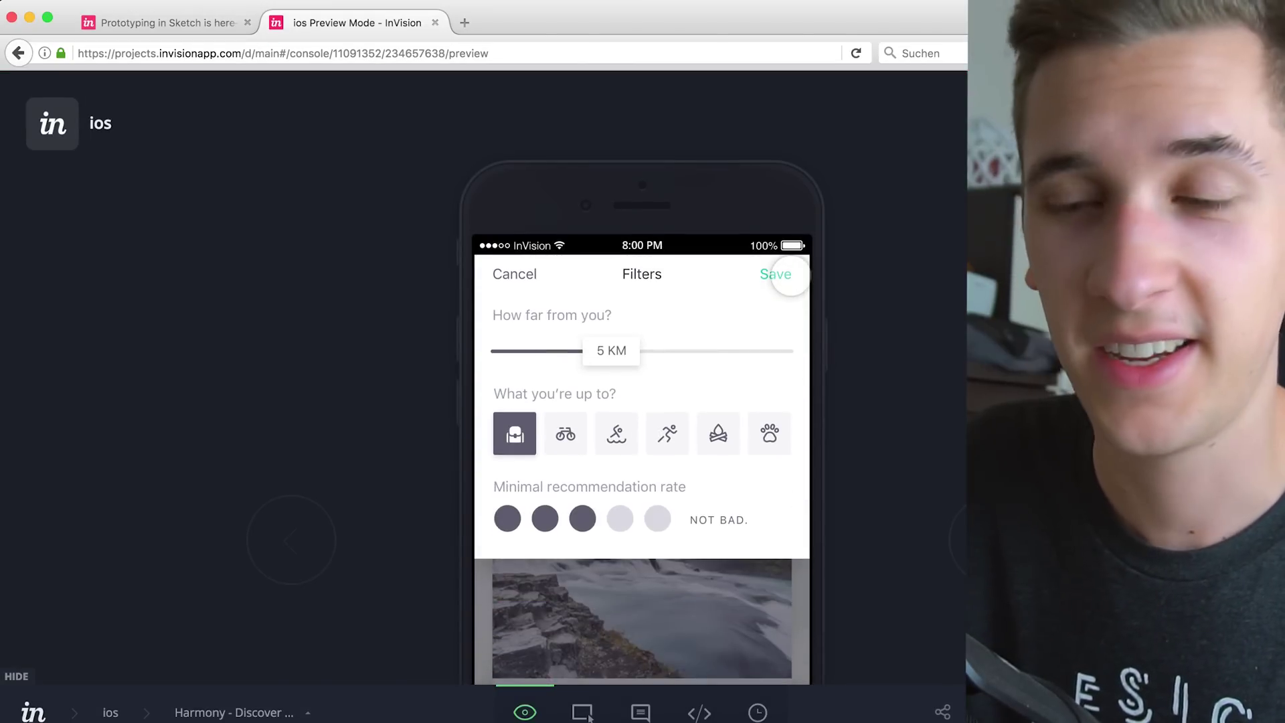
click(506, 274)
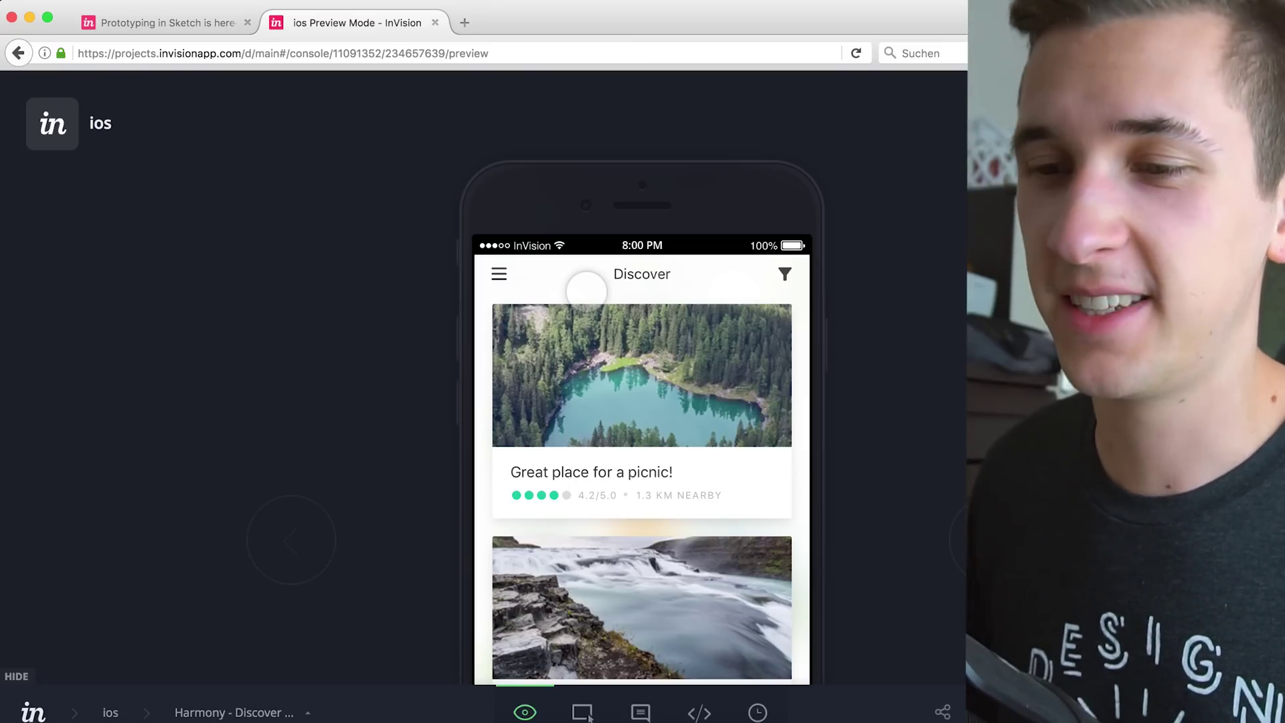
scroll(586, 291, down, 2)
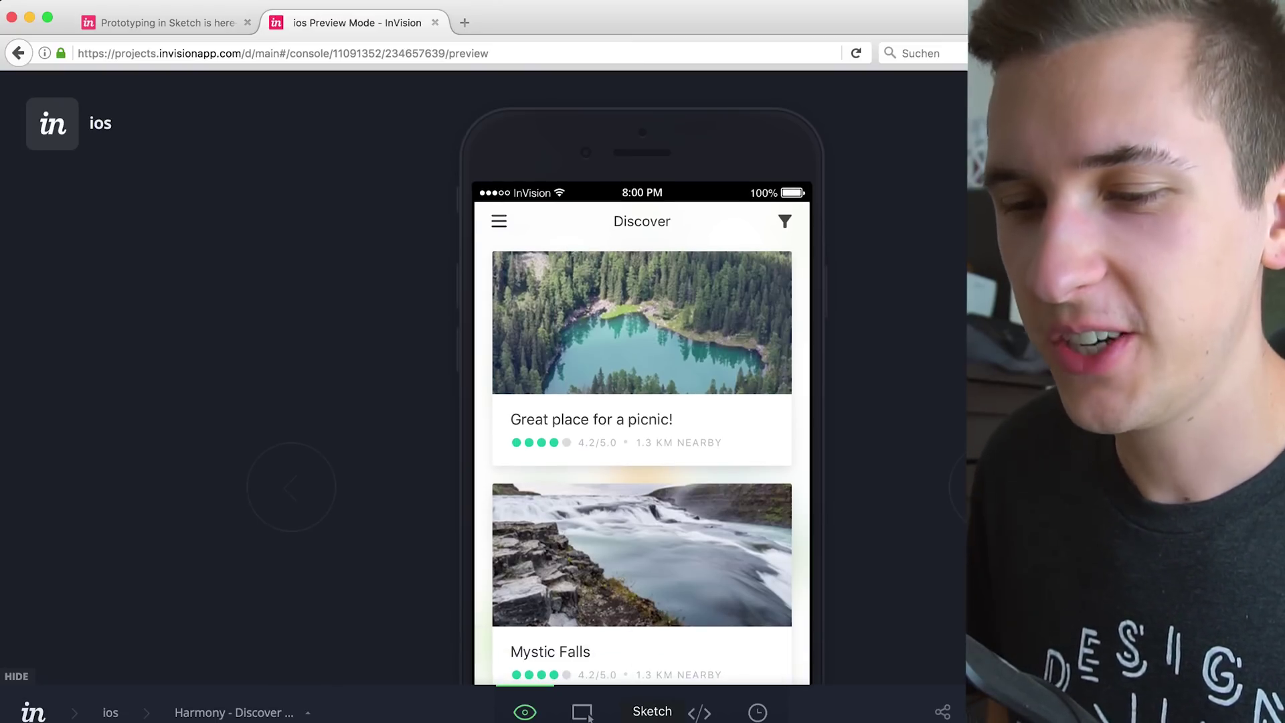
key(super+Tab)
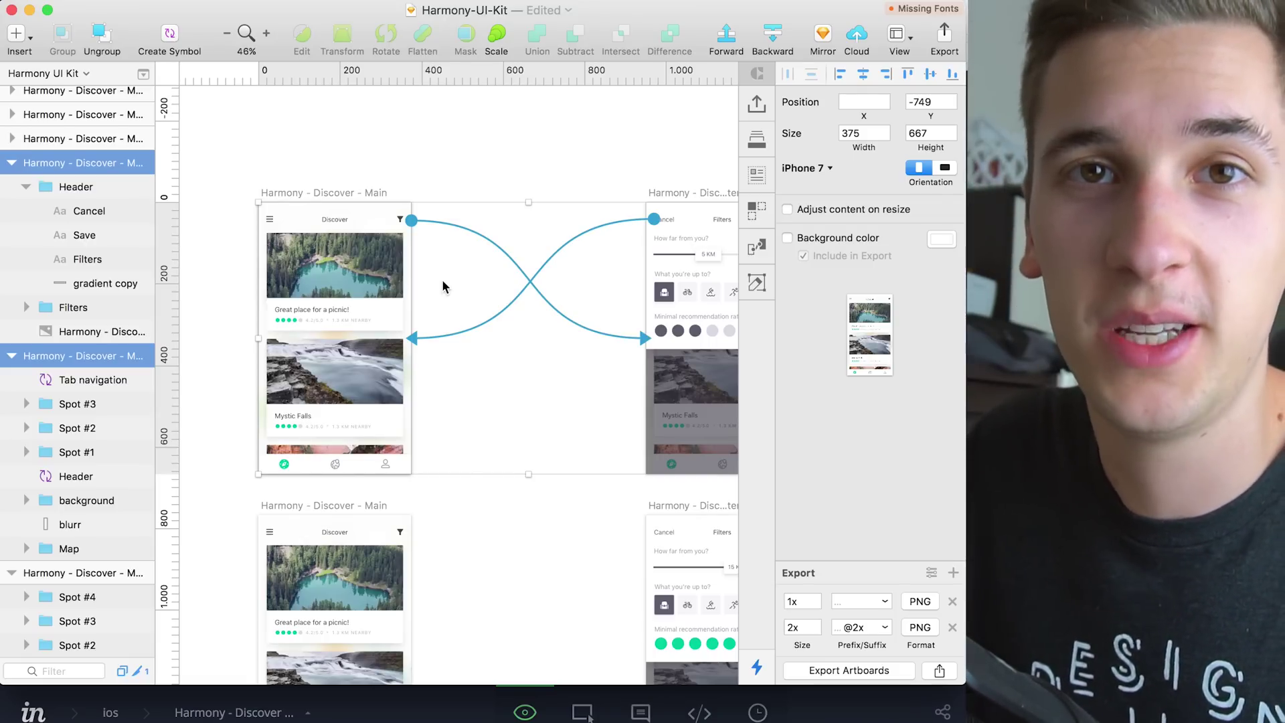
- Copy the picnic title's #35343D colour, then inspect Rectangle Copy 12 and the green Oval 2 Copy 5 rating dot
key(super+Tab)
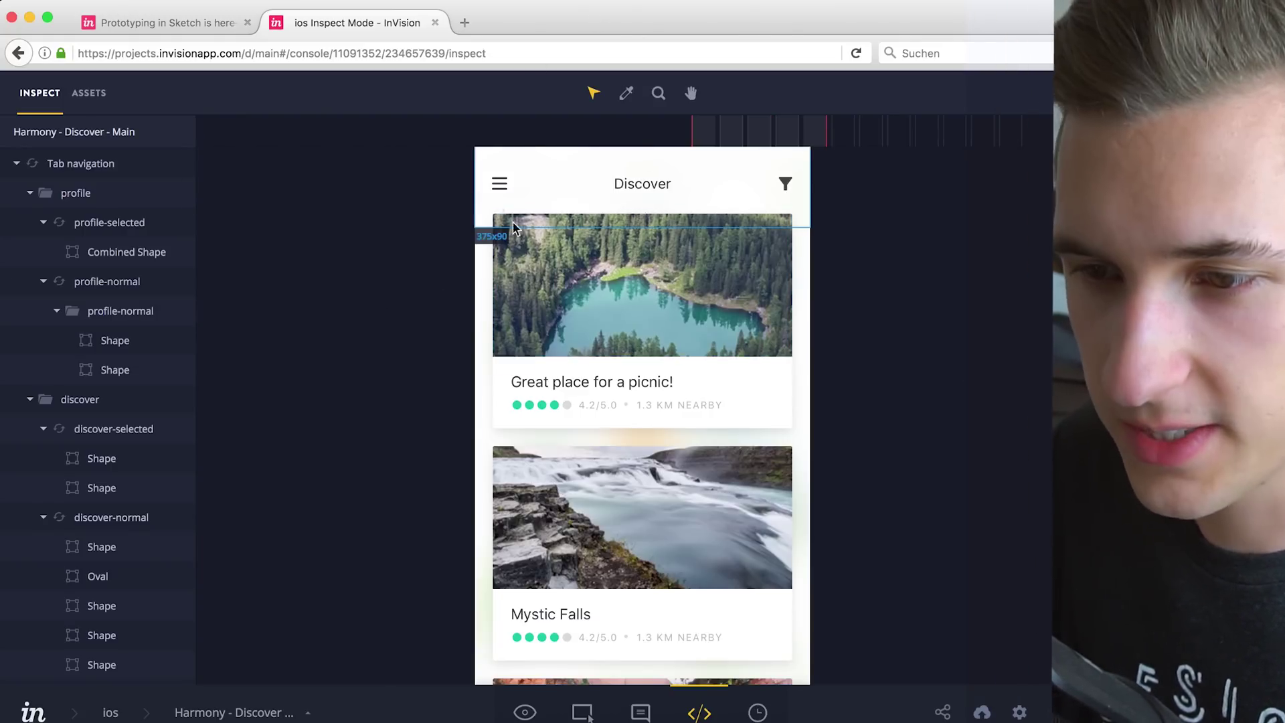
click(577, 380)
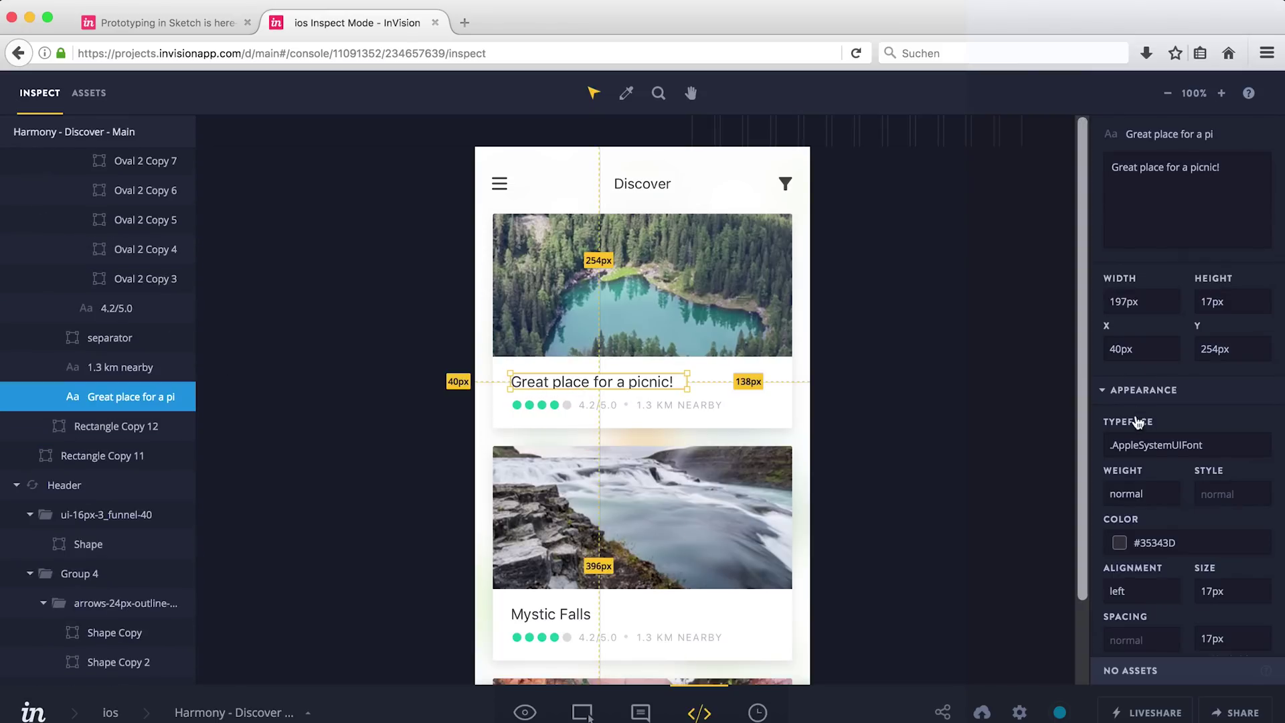
scroll(1138, 426, down, 2)
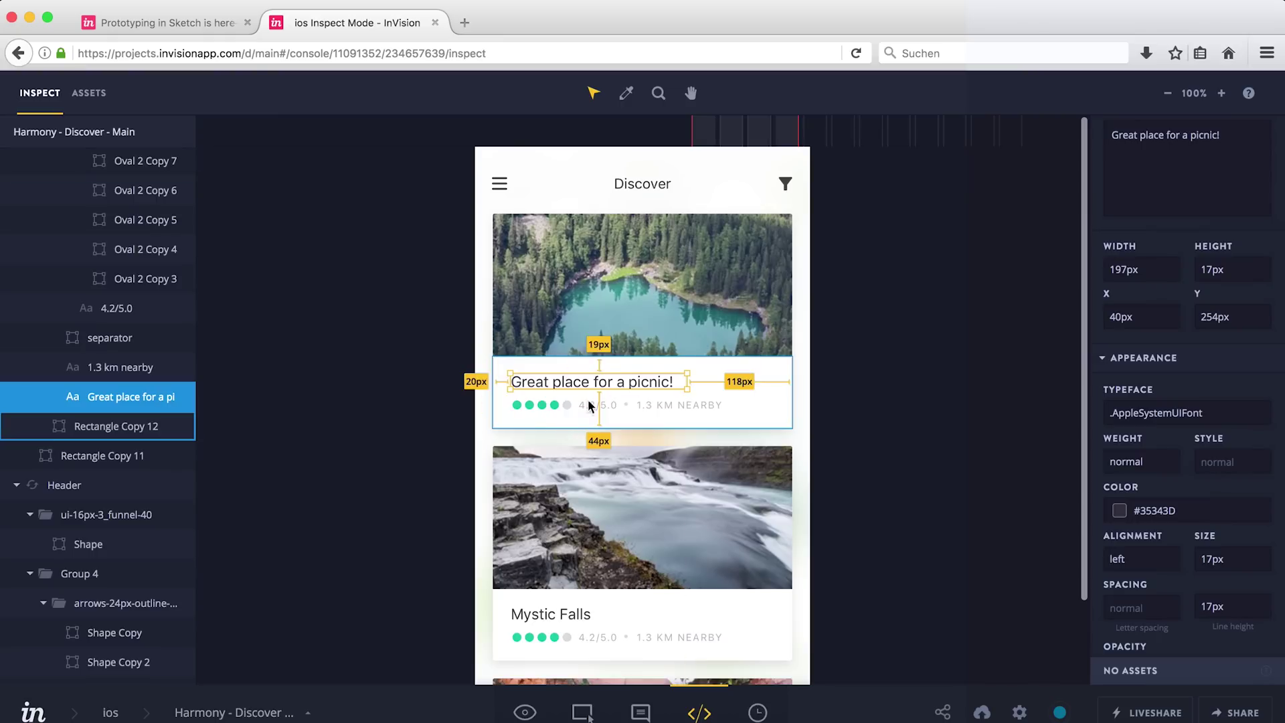
click(1146, 519)
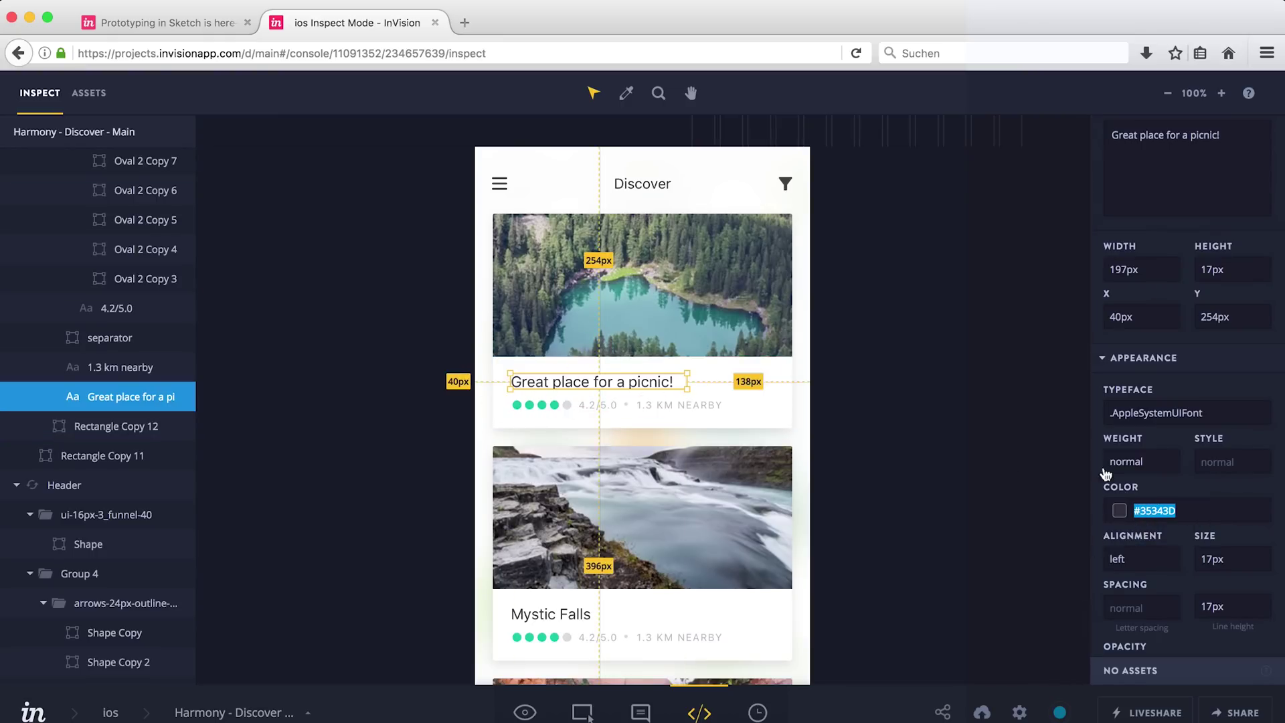
click(547, 411)
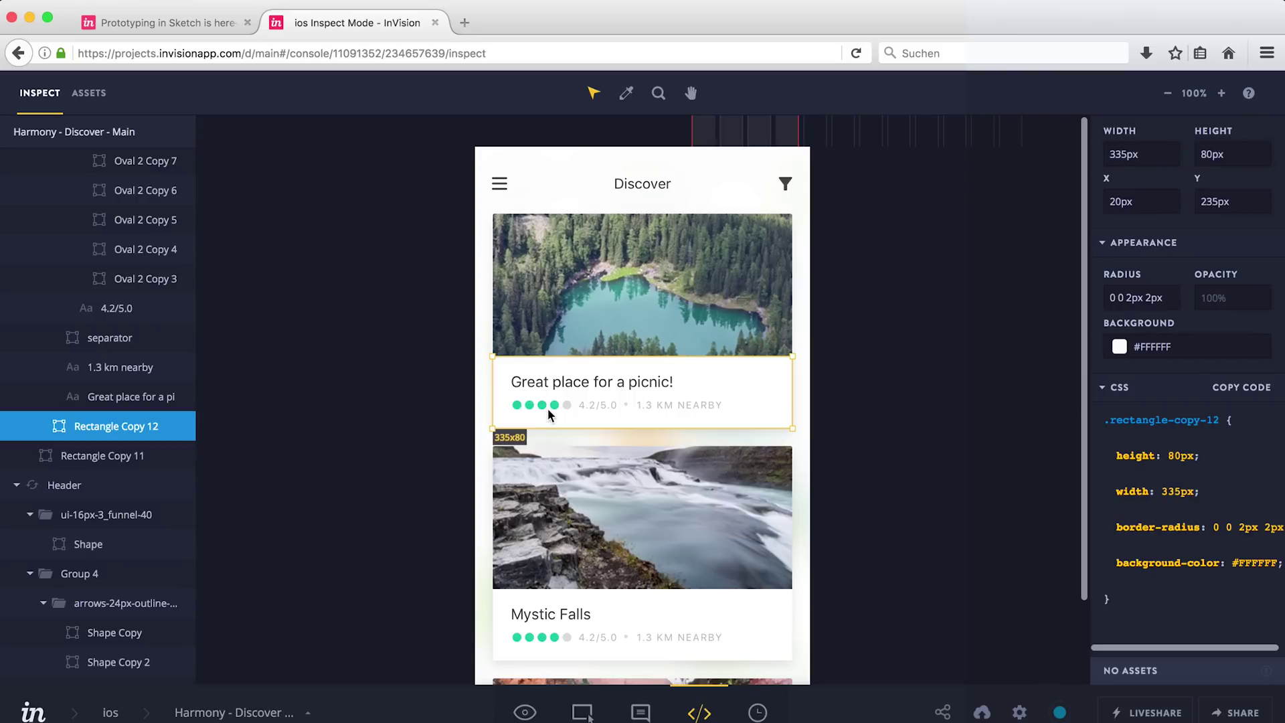
click(544, 405)
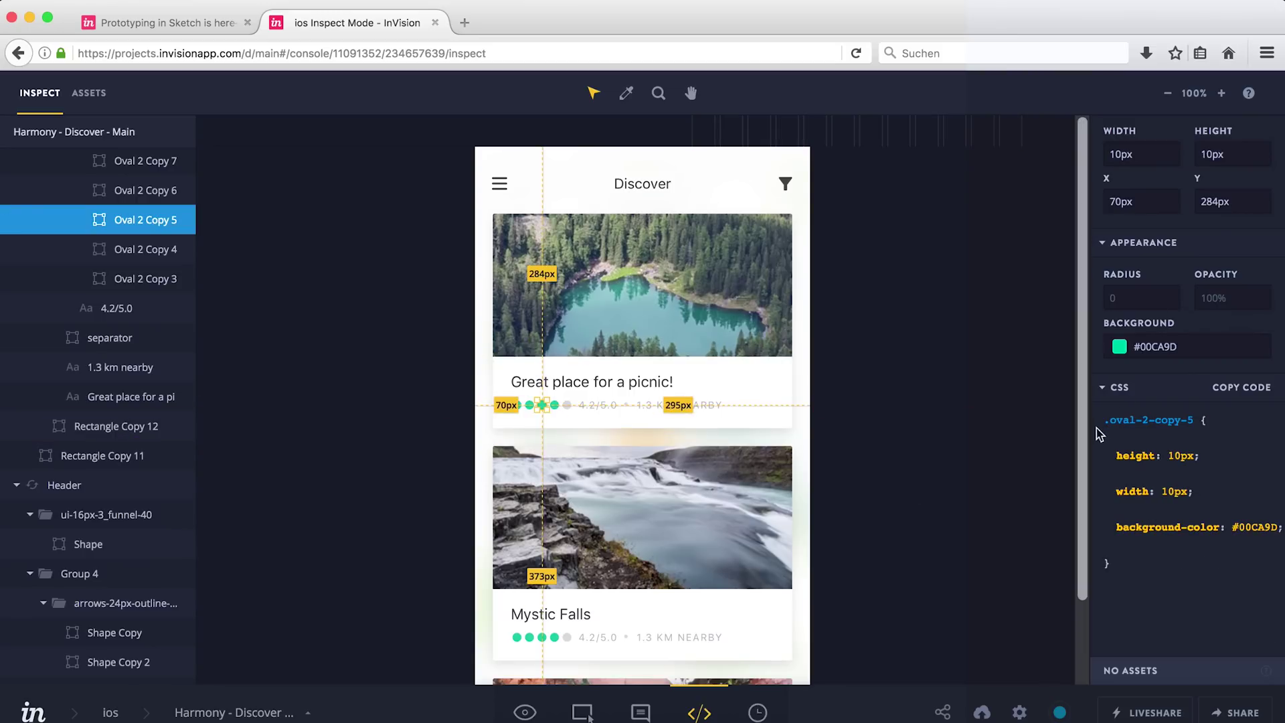